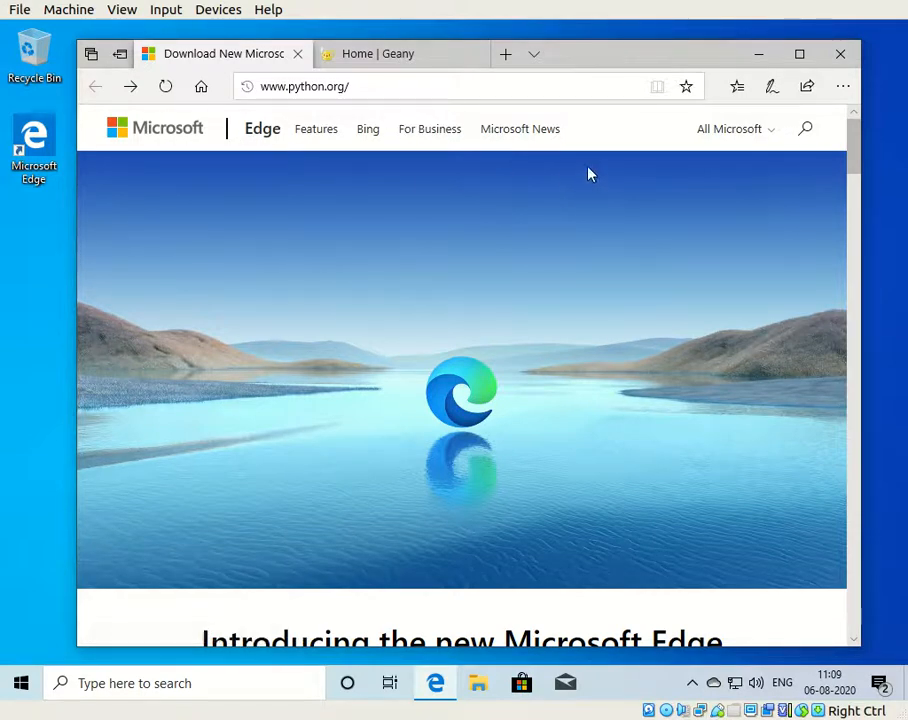
left_click(395, 86)
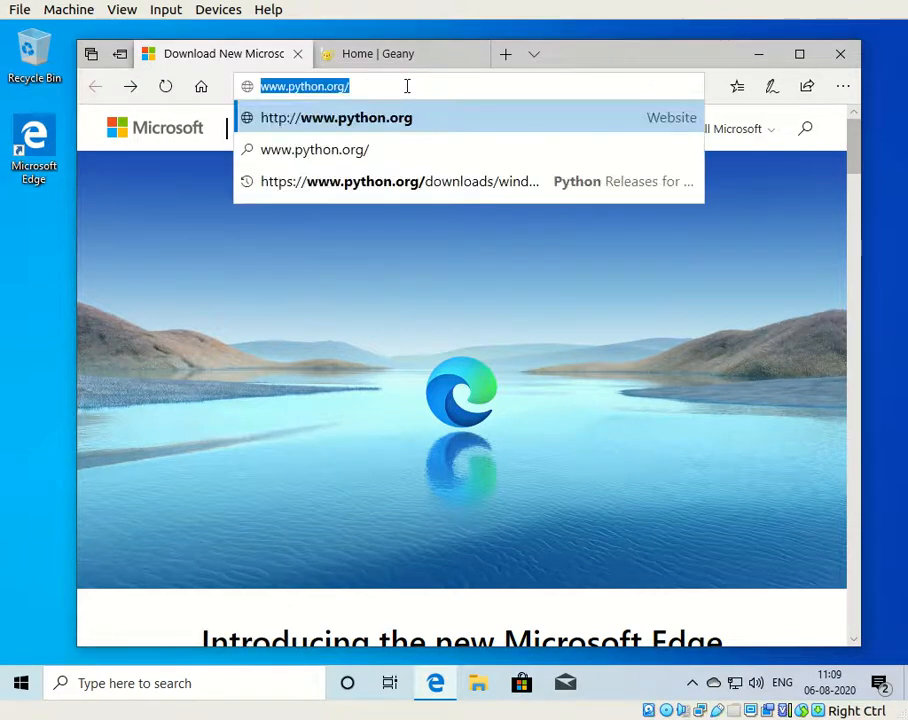
left_click(407, 86)
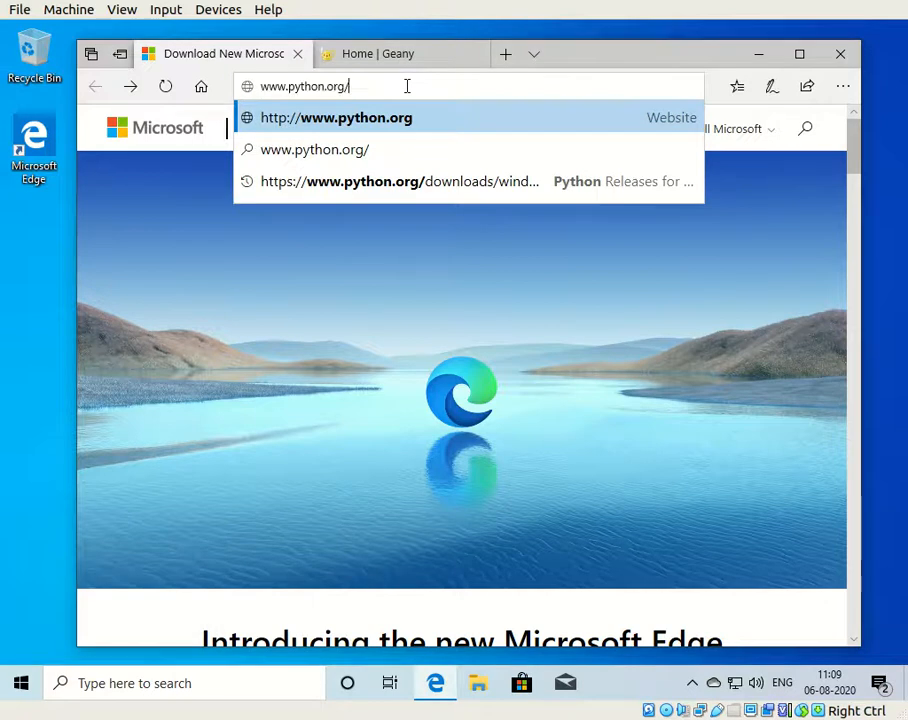
key("Return")
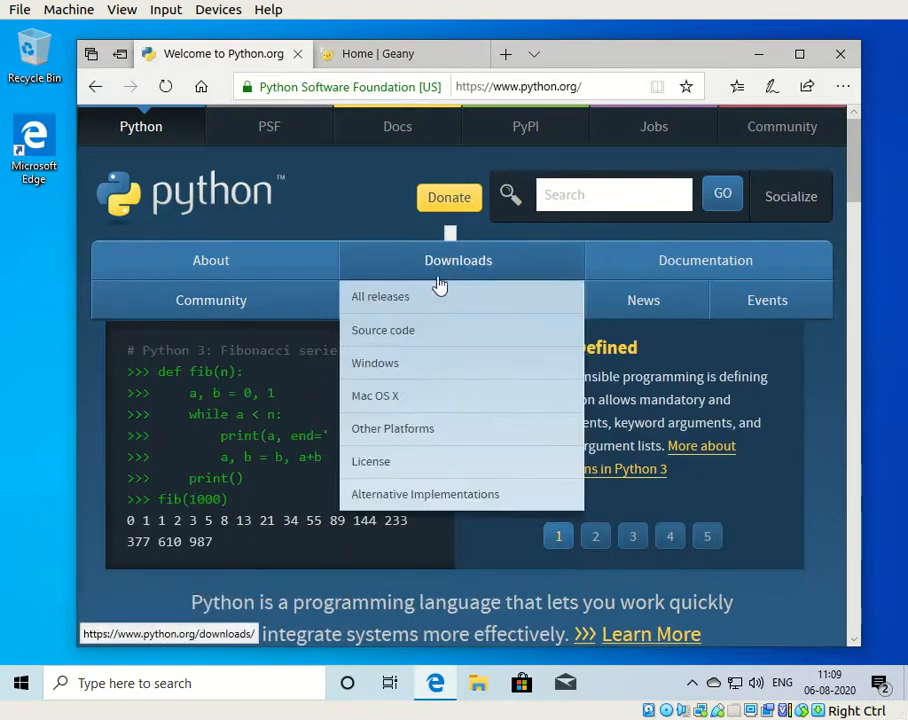
left_click(396, 371)
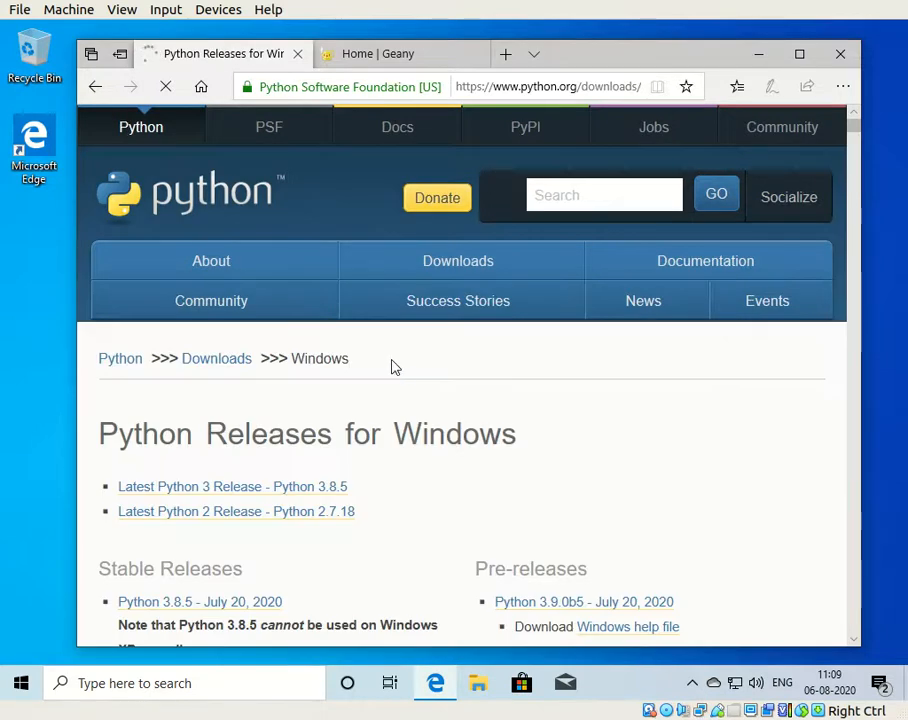
Step: Download and save the Windows x86-64 executable installer for the stable release Python 3.8.5
scroll(347, 483, "down", 4)
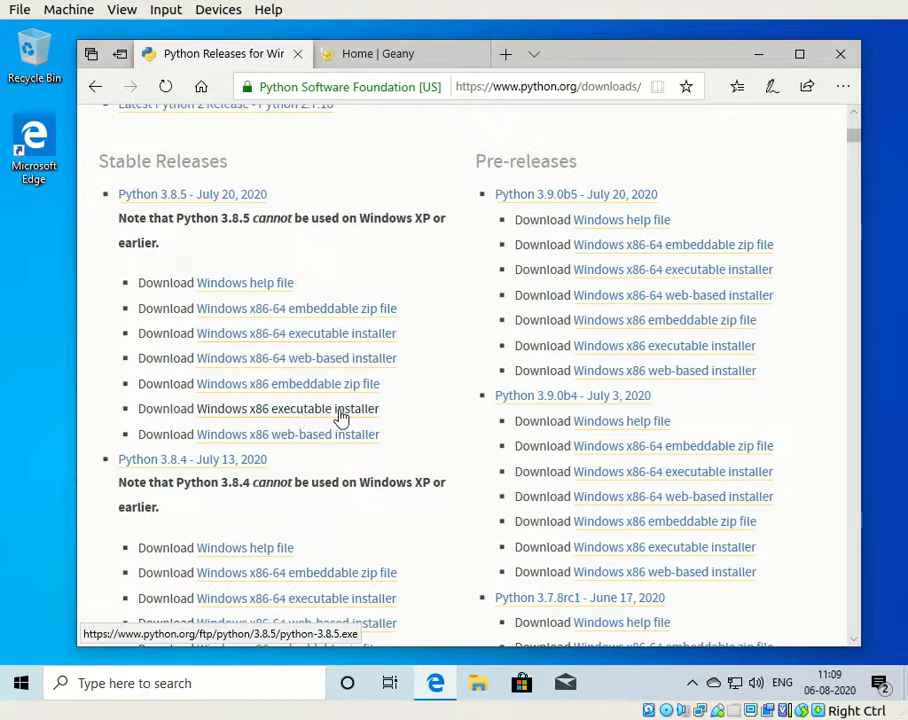
left_click(339, 341)
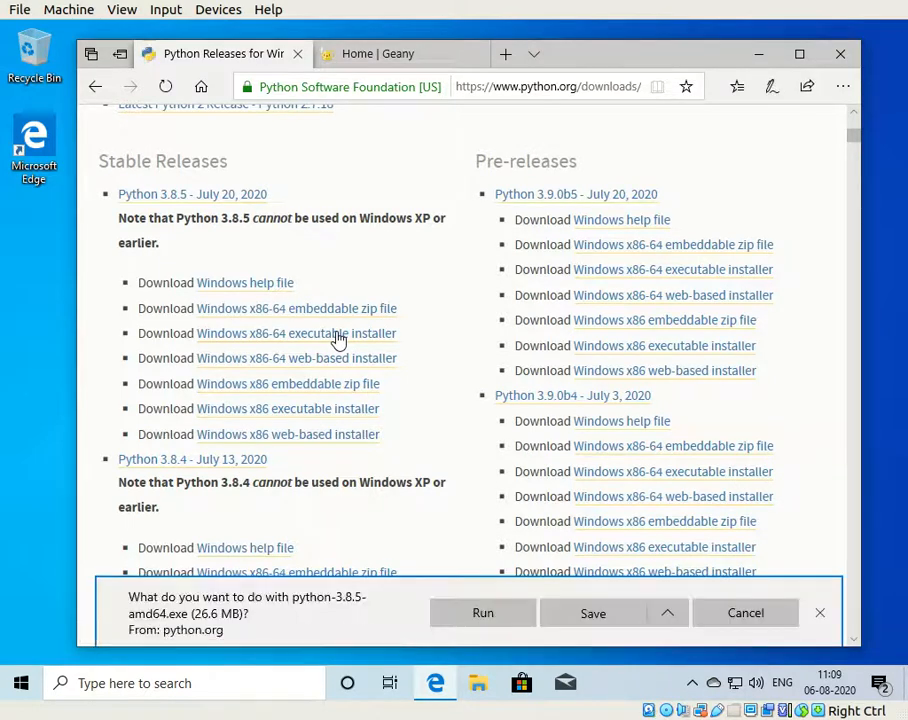
left_click(593, 617)
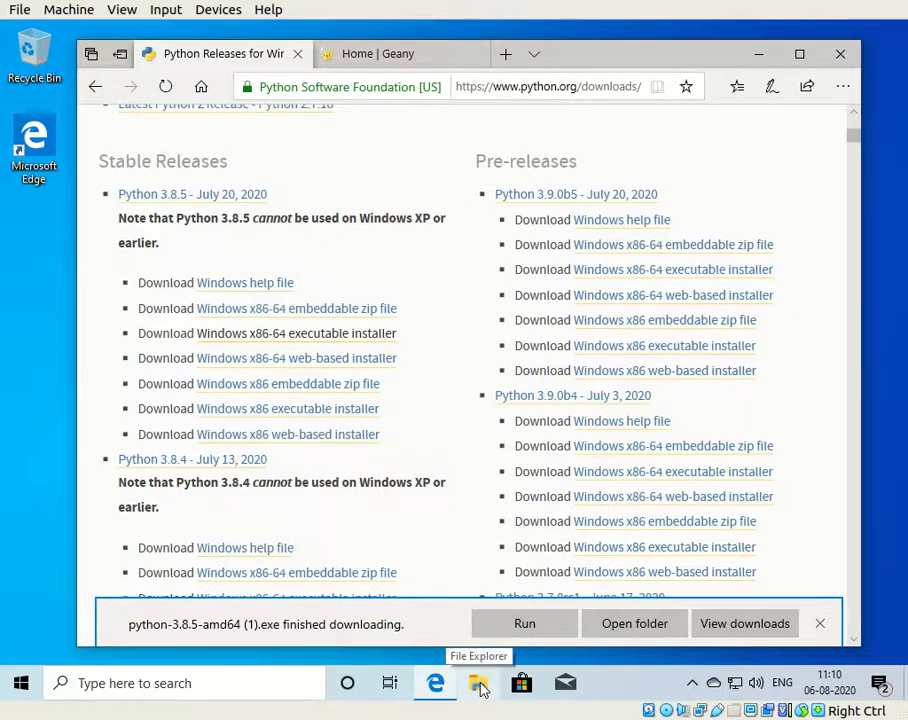
Step: Launch the python-3.8.5-amd64 installer from the Downloads folder and choose a customized installation, accepting the preselected optional features
left_click(635, 624)
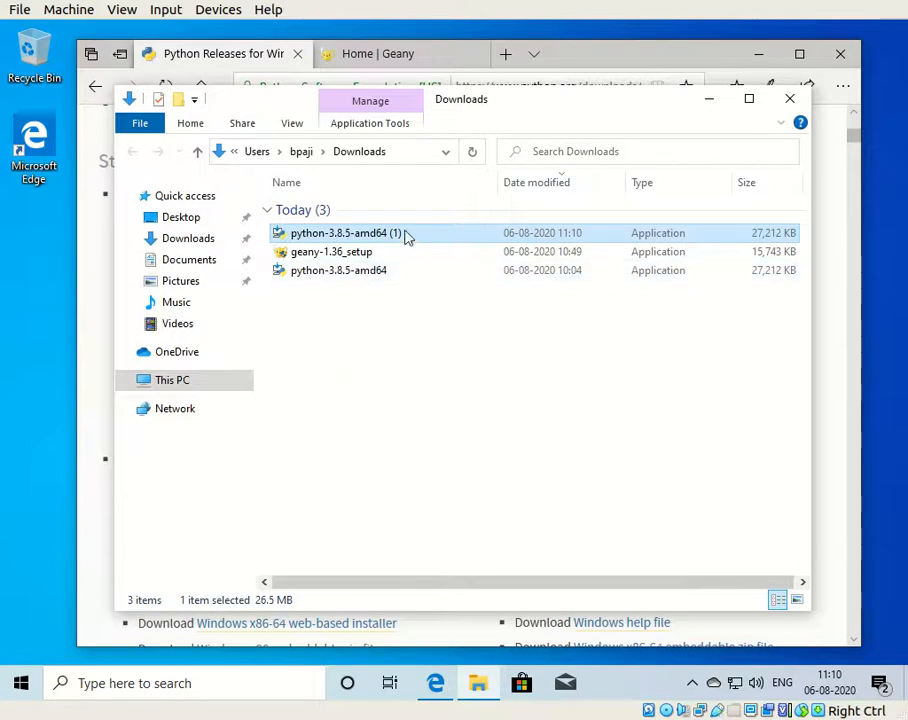
left_click(348, 272)
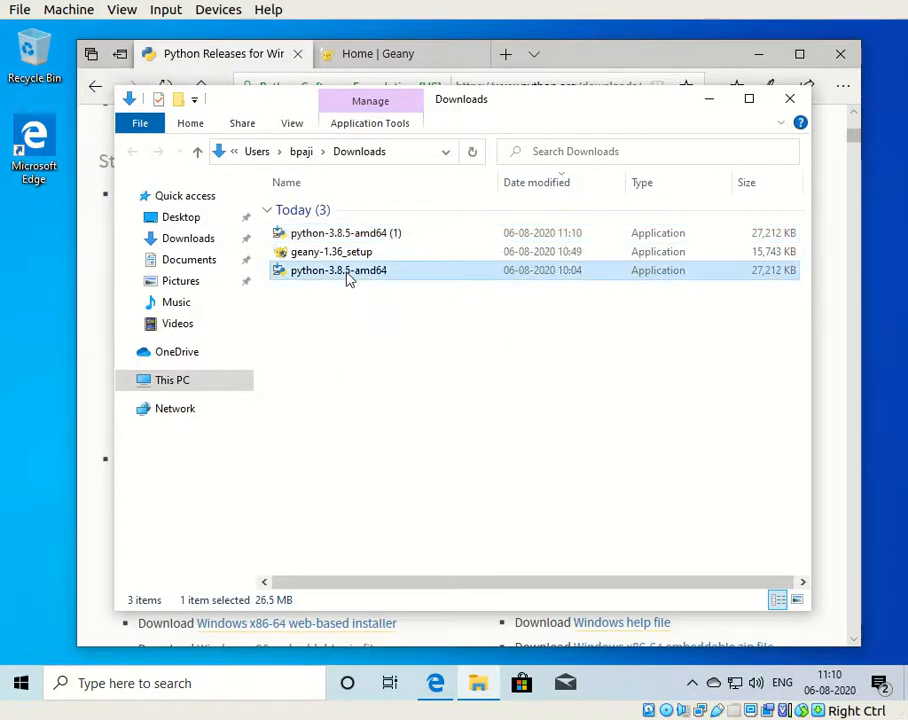
double_click(347, 272)
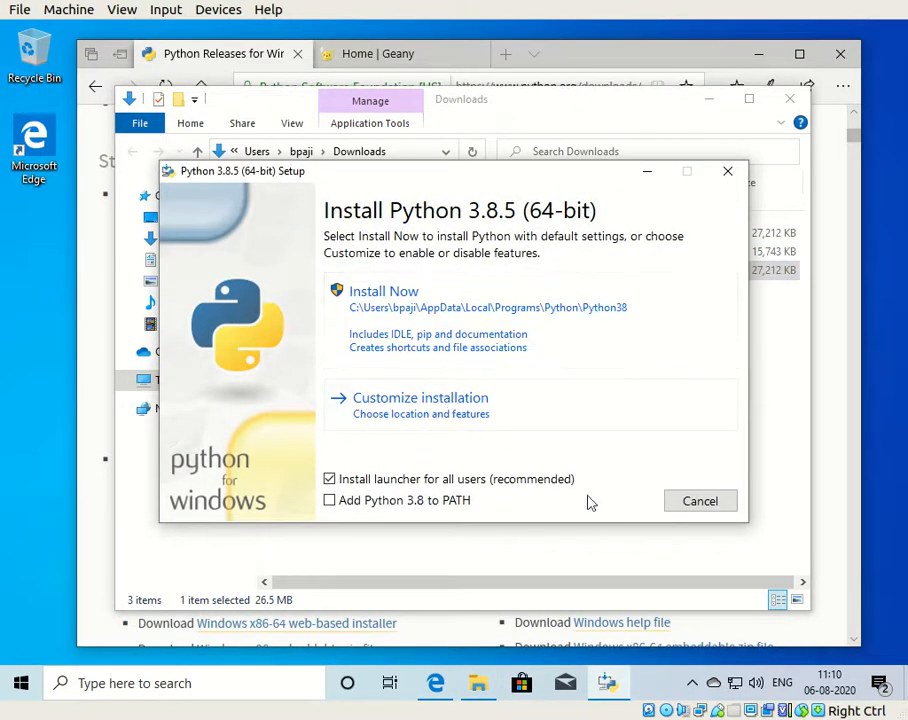
left_click(495, 415)
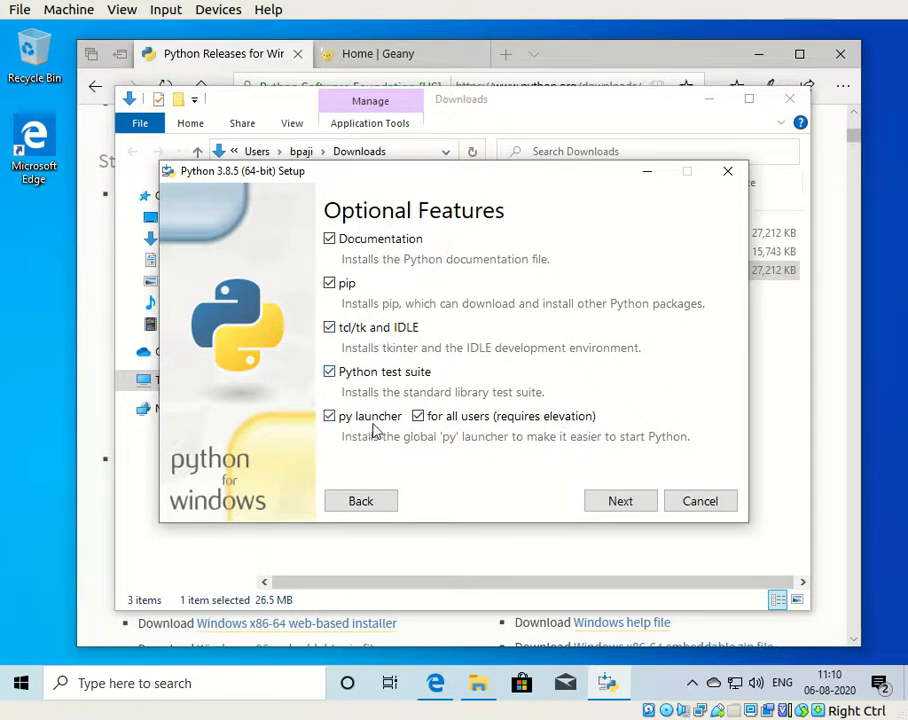
left_click(617, 506)
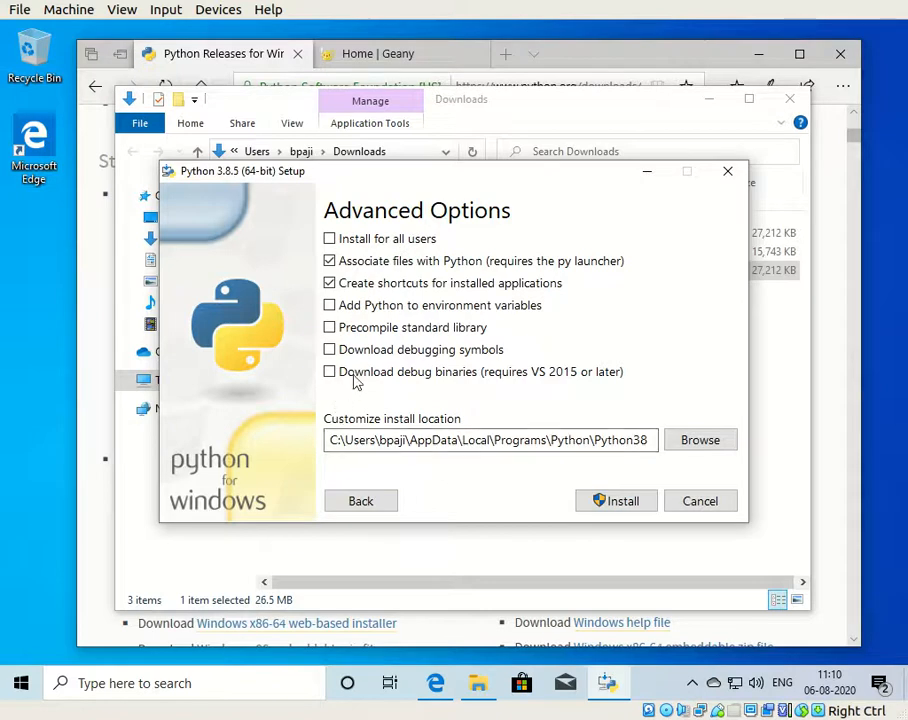
Step: Enable adding Python to environment variables, install Python with administrator permission, and close the finished setup
left_click(330, 307)
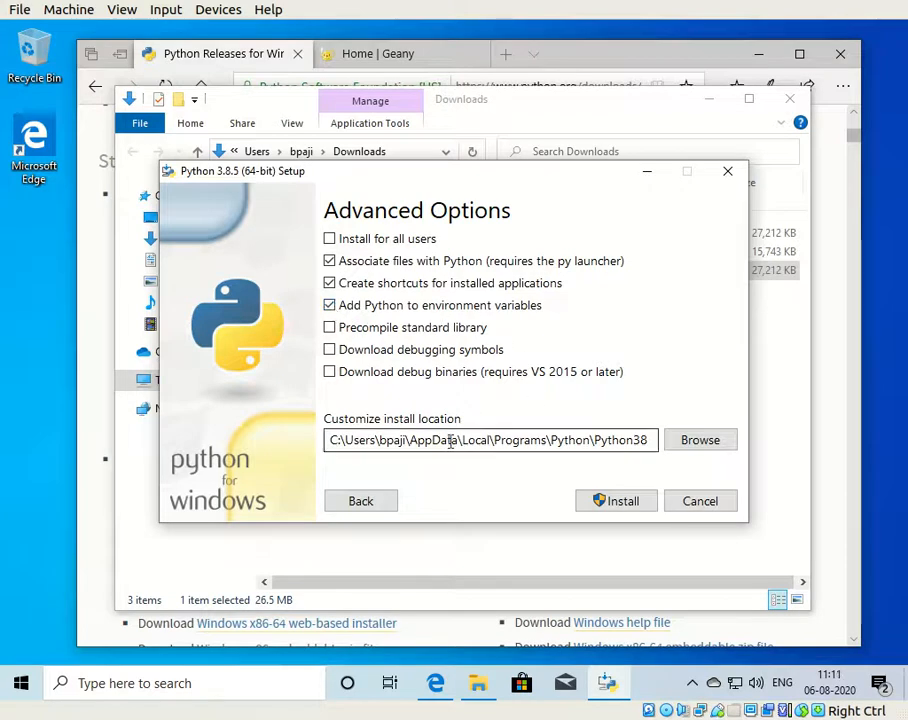
left_click(616, 503)
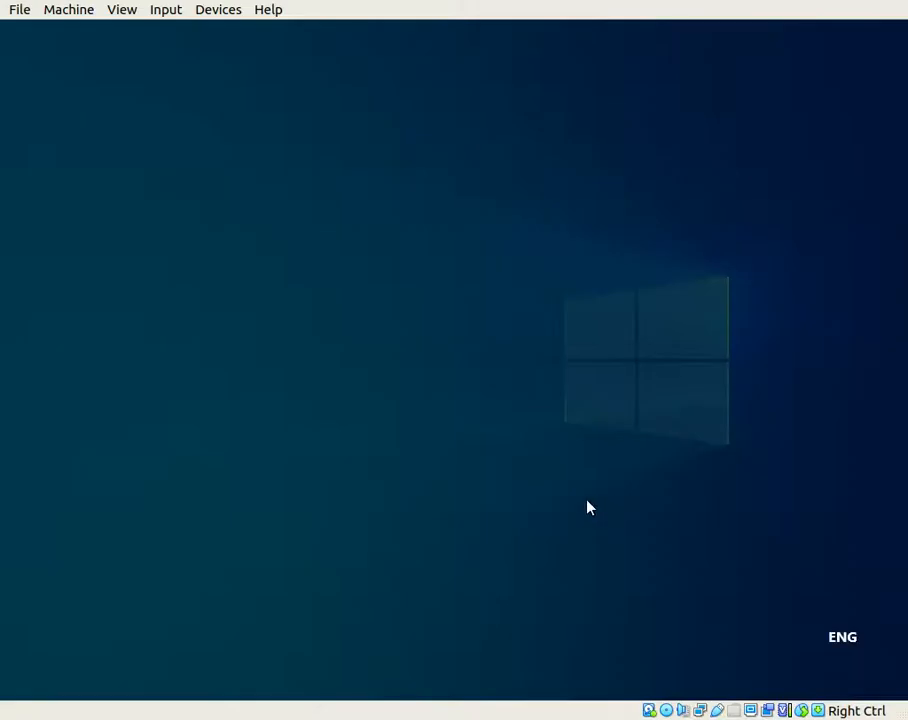
left_click(348, 472)
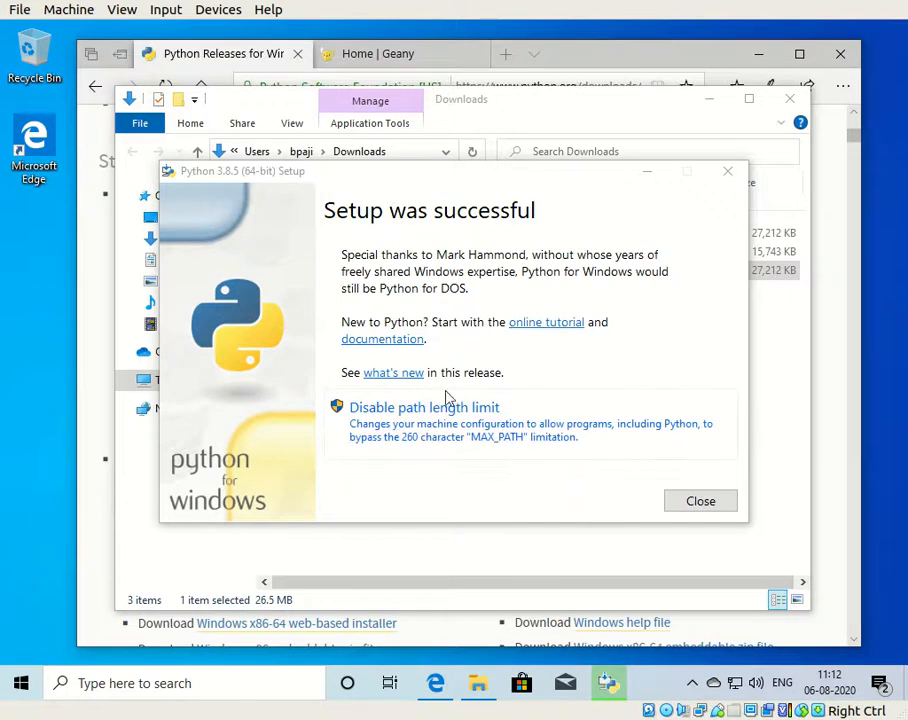
left_click(700, 502)
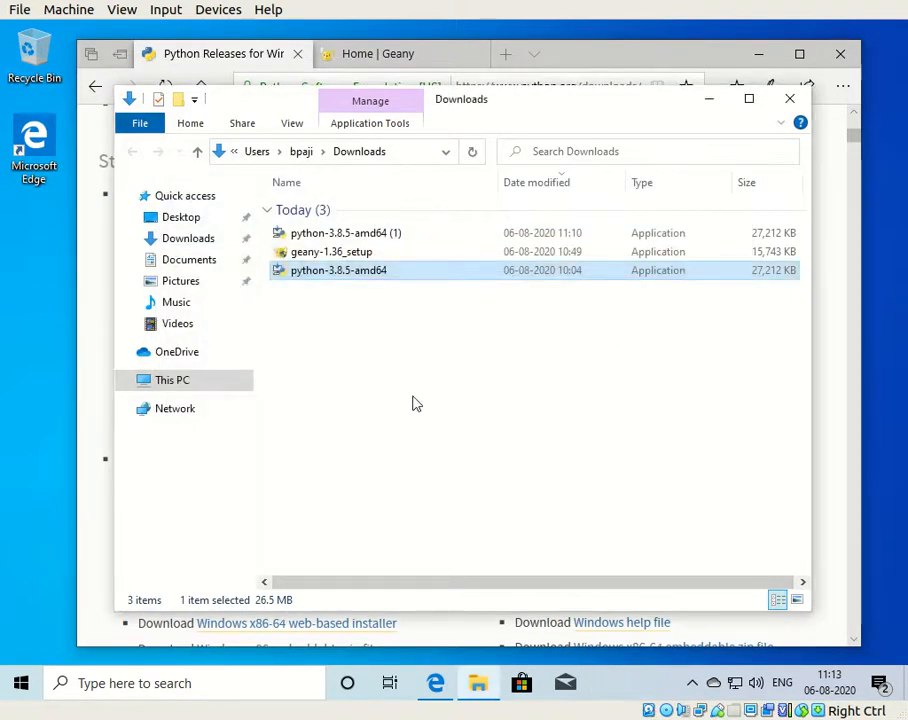
Step: Start IDLE (Python 3.8 64-bit) and run print ('hello') in its shell
left_click(22, 685)
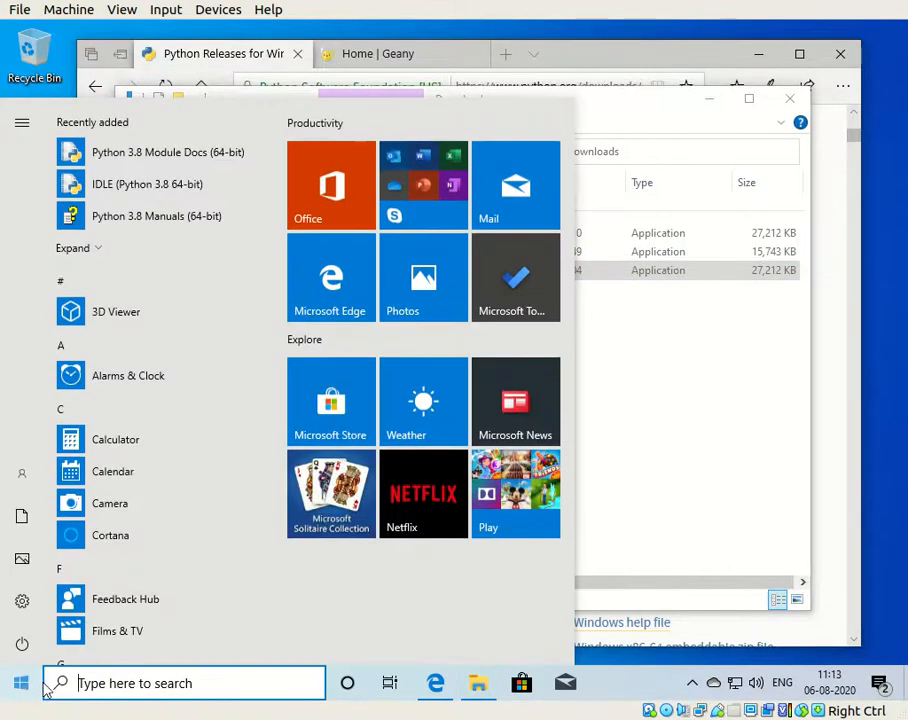
left_click(130, 189)
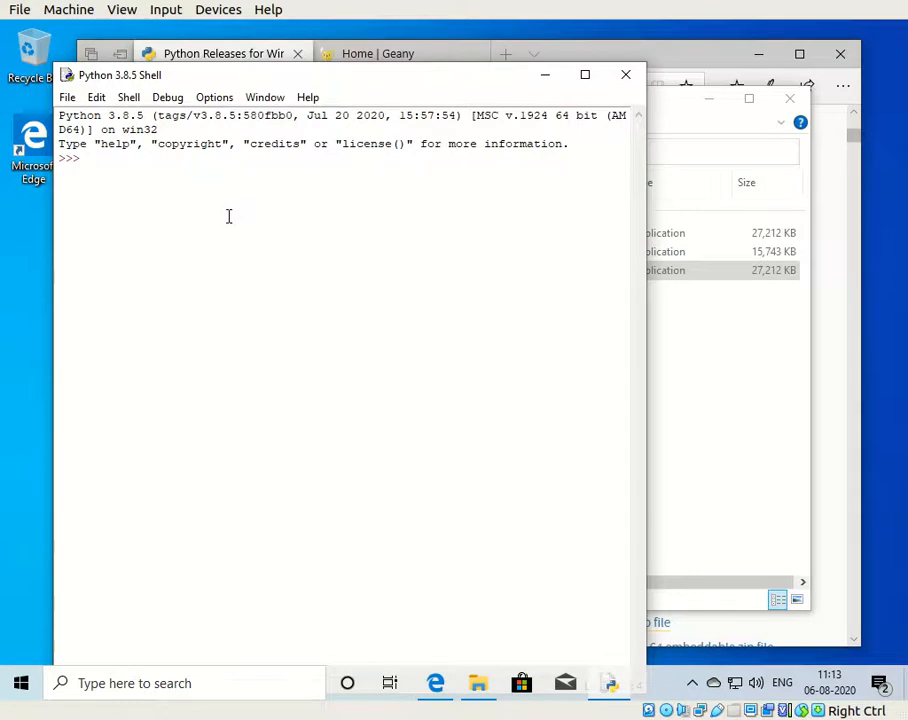
type("print ('hello")
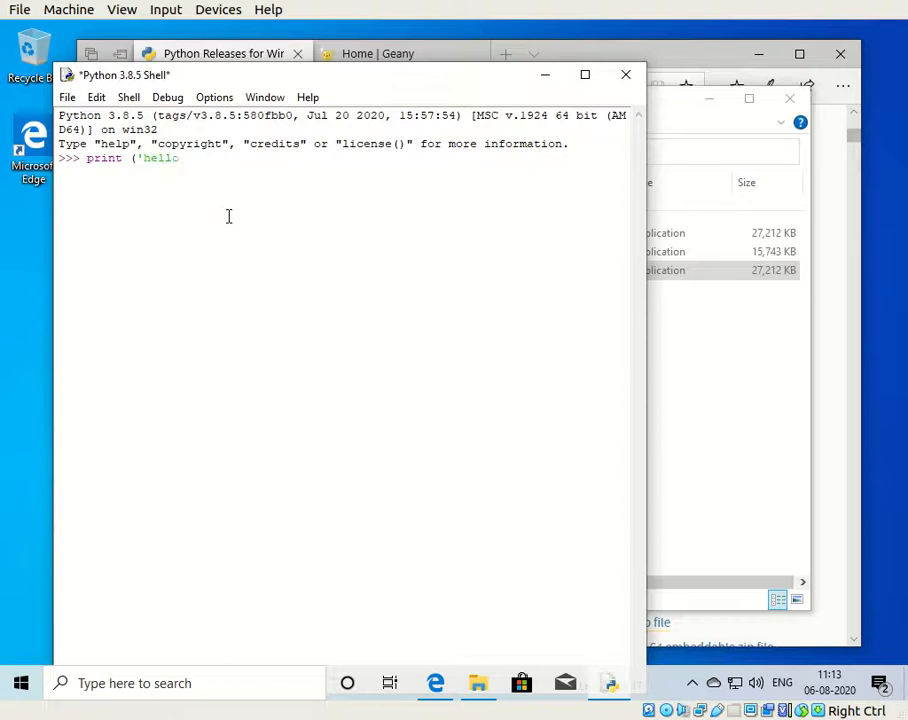
type("')")
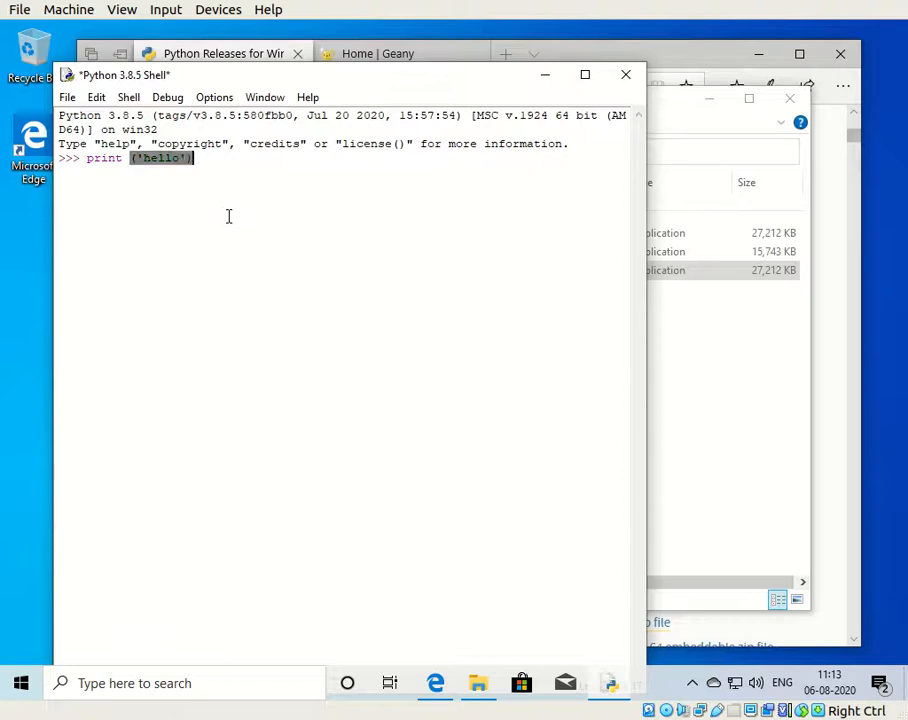
key("Return")
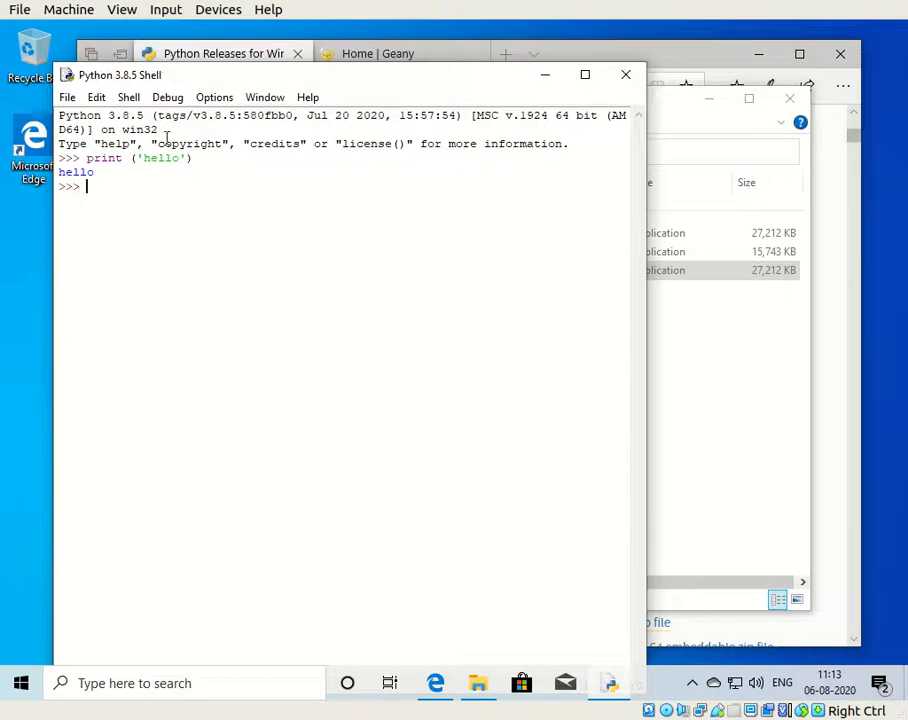
Step: Create a new IDLE script file containing the line print ('hello')
left_click(67, 97)
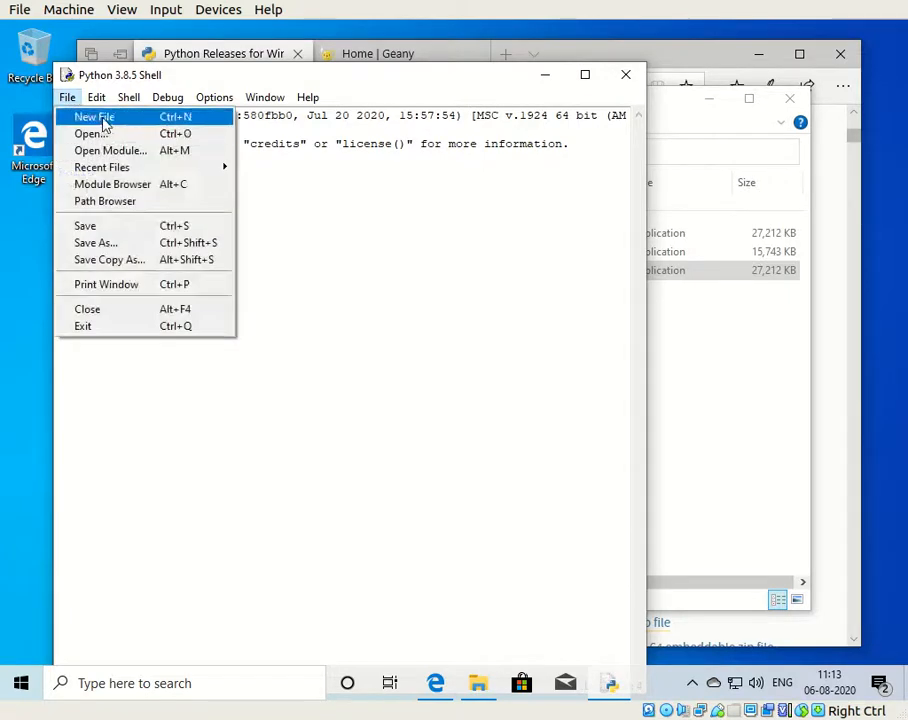
left_click(100, 118)
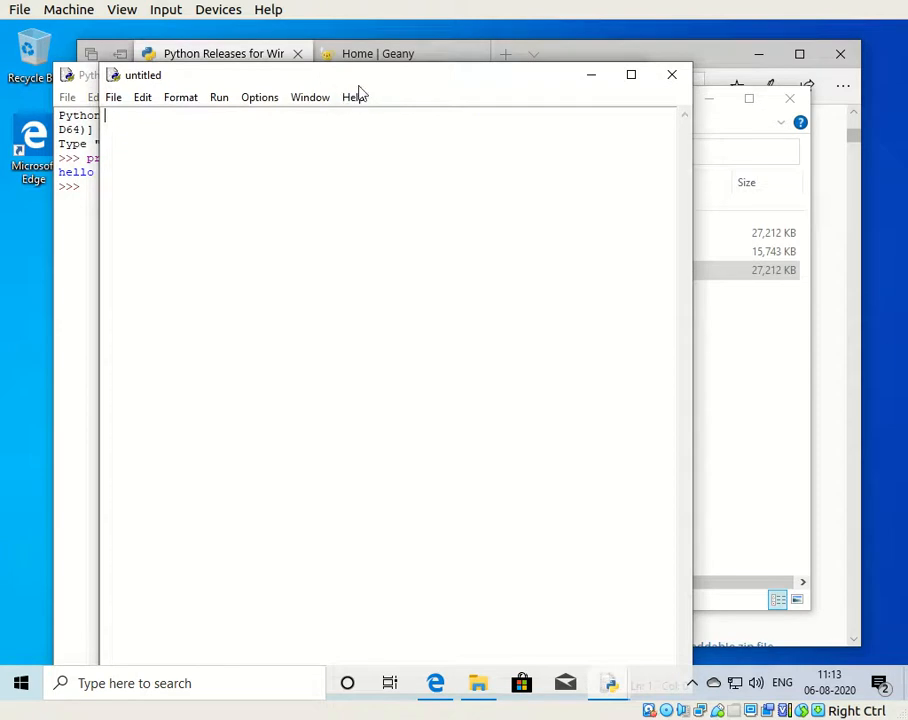
type("print ('hello")
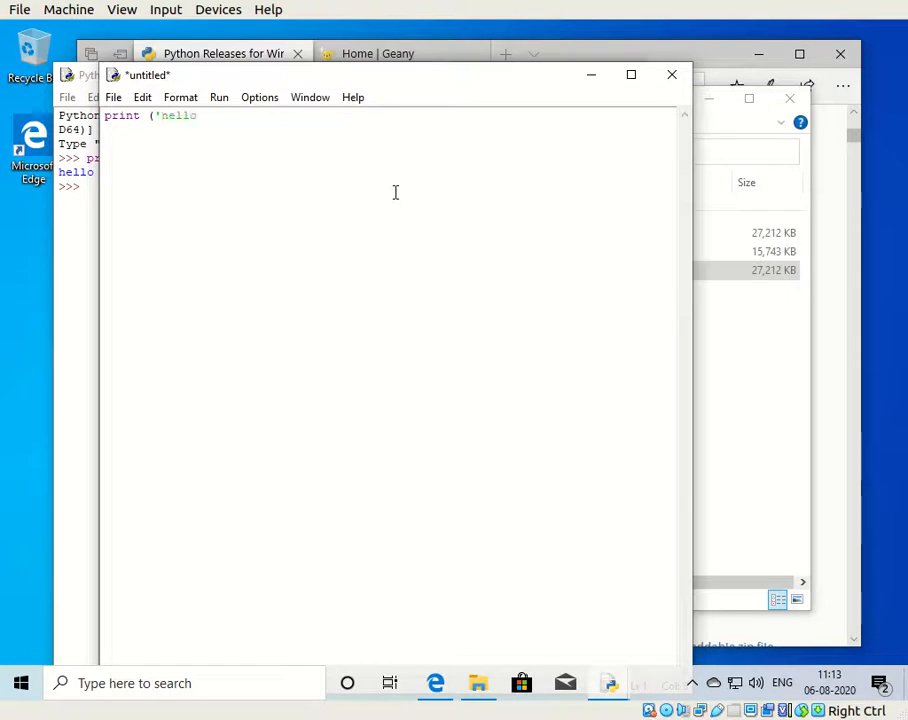
type("')")
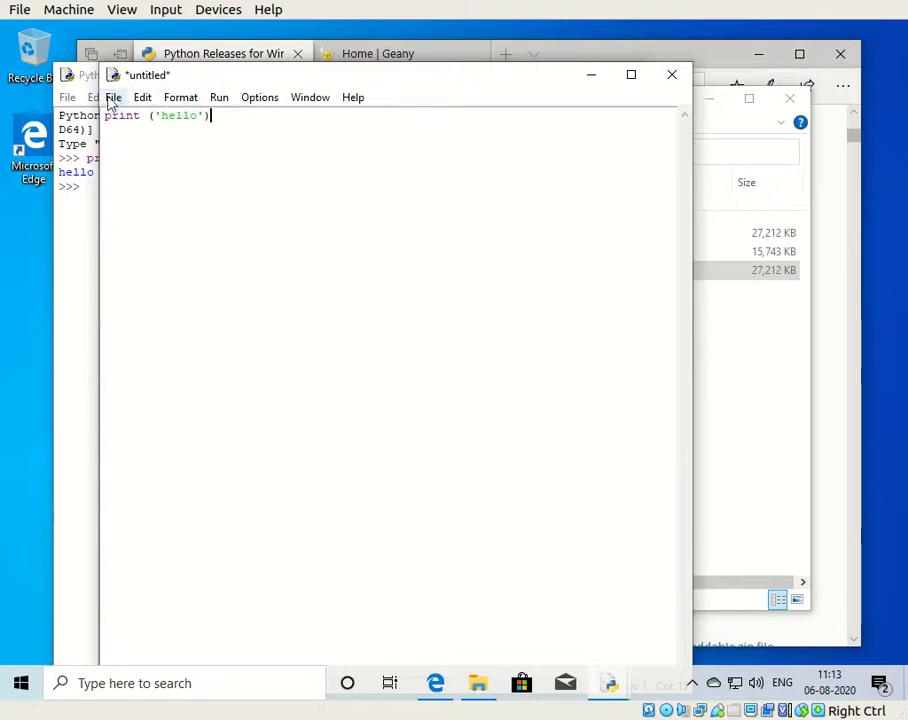
Step: Save the script as hello.py in the Python38 folder and run the module
left_click(114, 97)
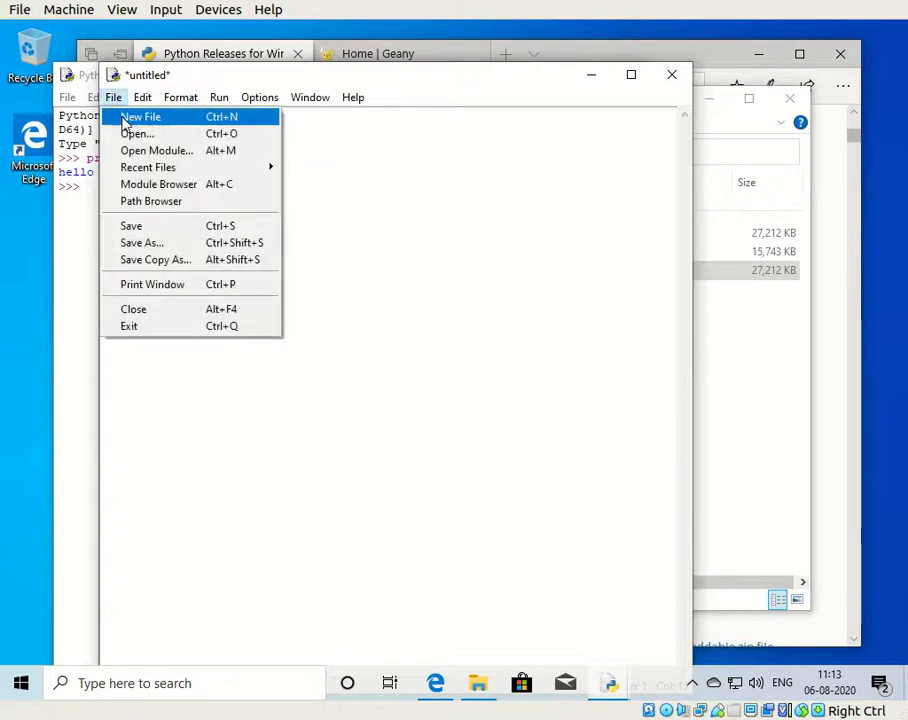
left_click(179, 245)
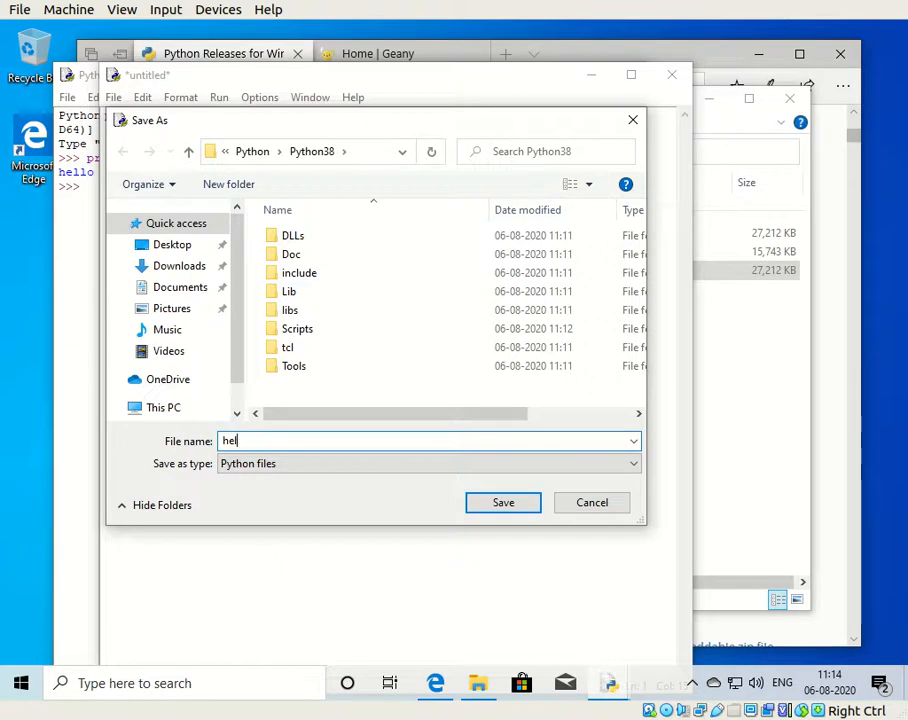
type(".py")
key("Return")
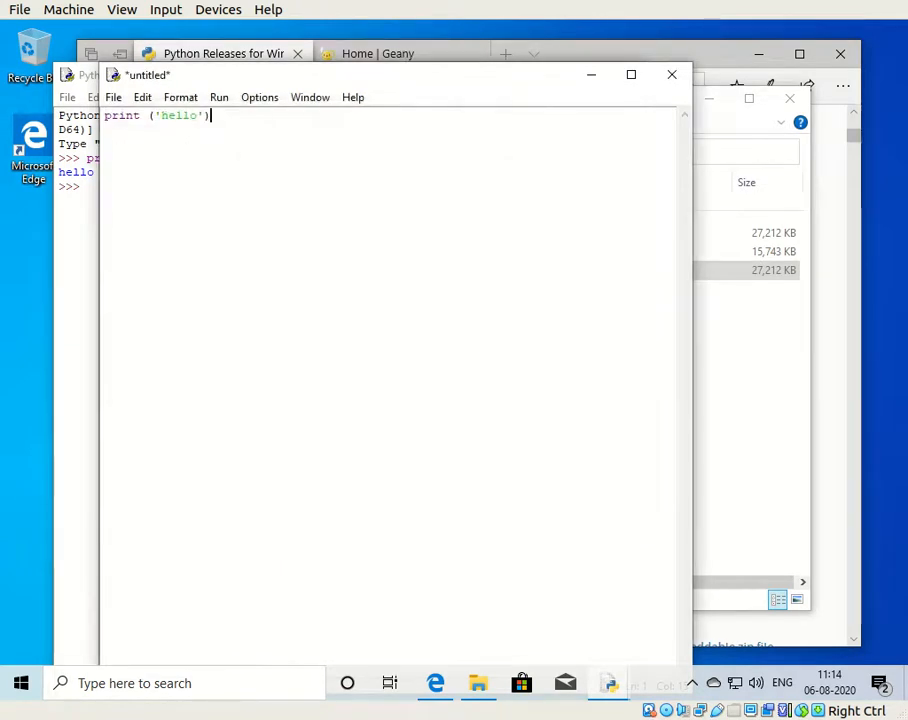
left_click(219, 98)
left_click(234, 118)
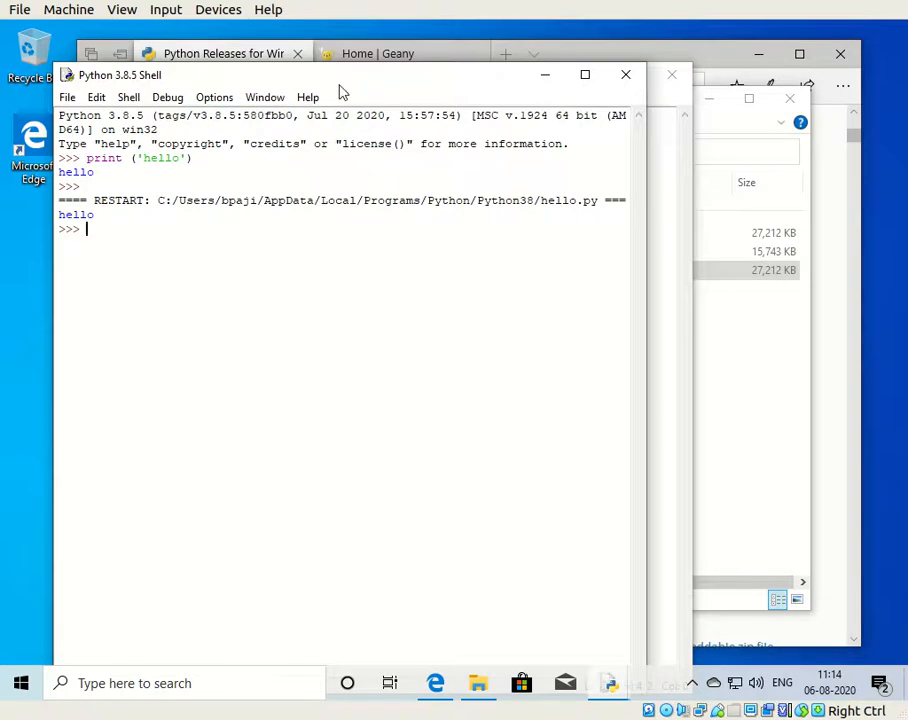
Step: Move the hello.py editor window aside and compare the script with its output in the Python shell
left_click(667, 148)
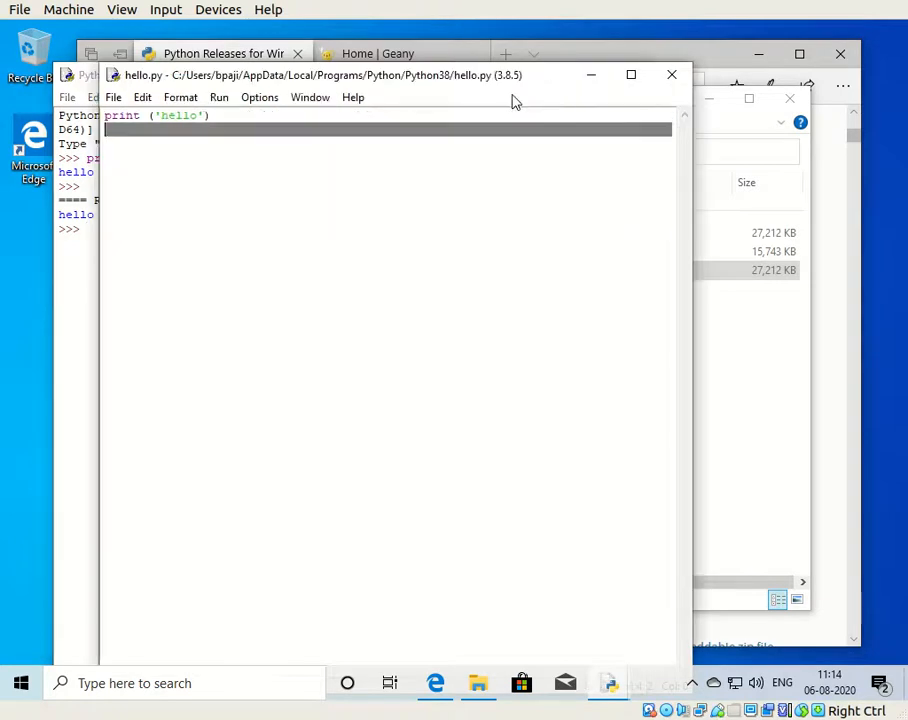
left_click_drag(438, 76, 585, 96)
left_click(110, 259)
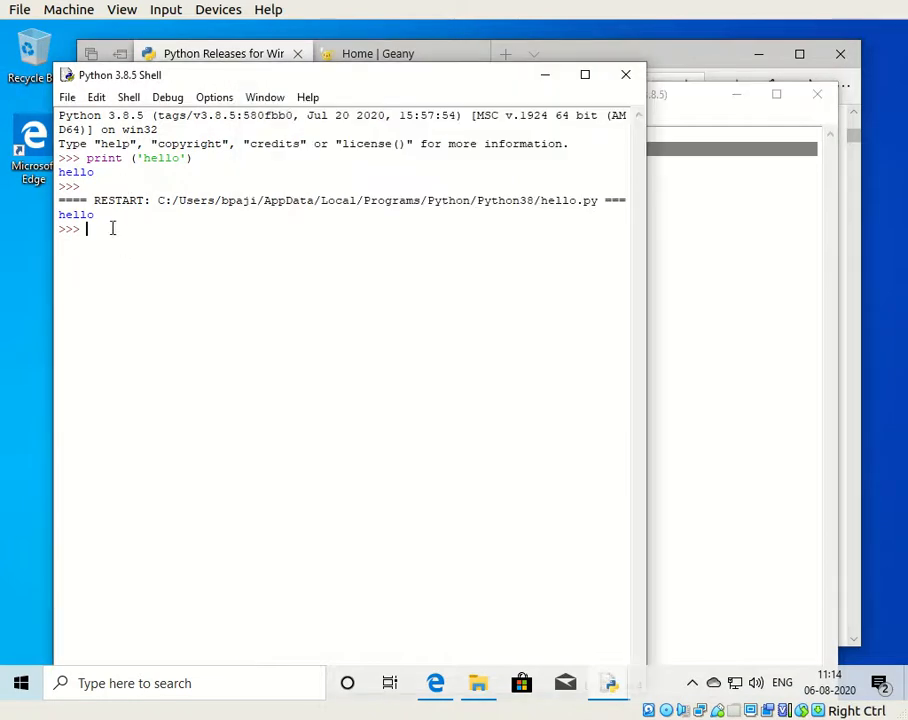
left_click(715, 317)
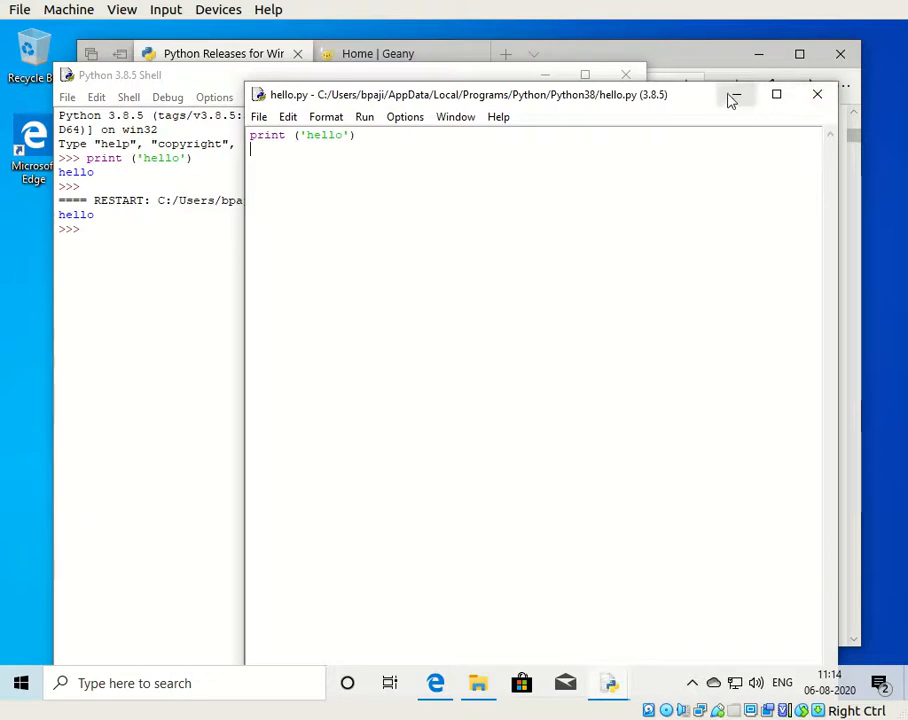
Step: Open Command Prompt as administrator and allow it to make changes to the device
left_click(22, 685)
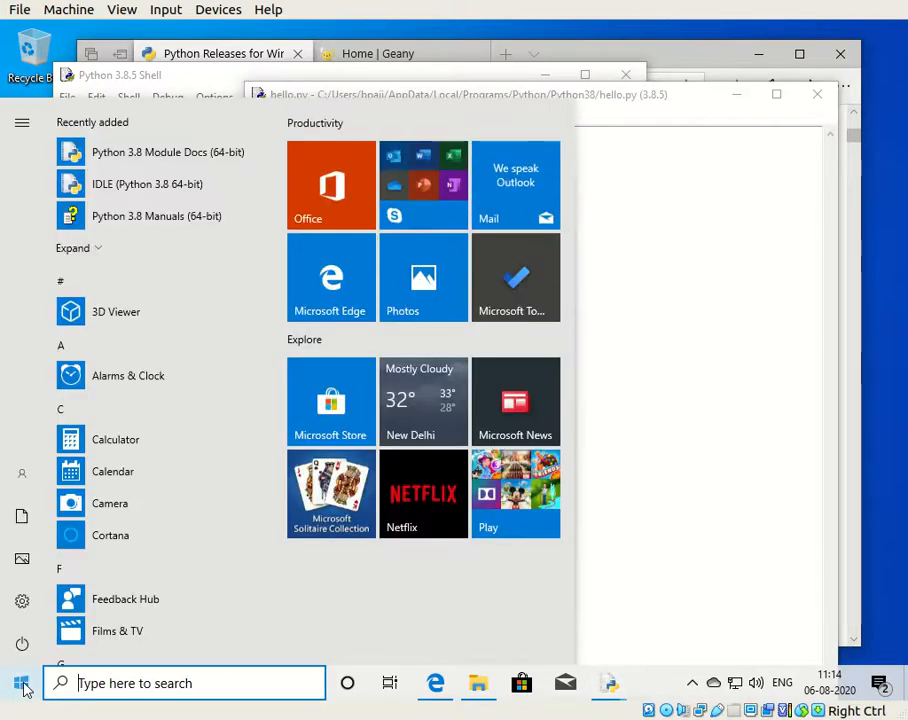
type("com")
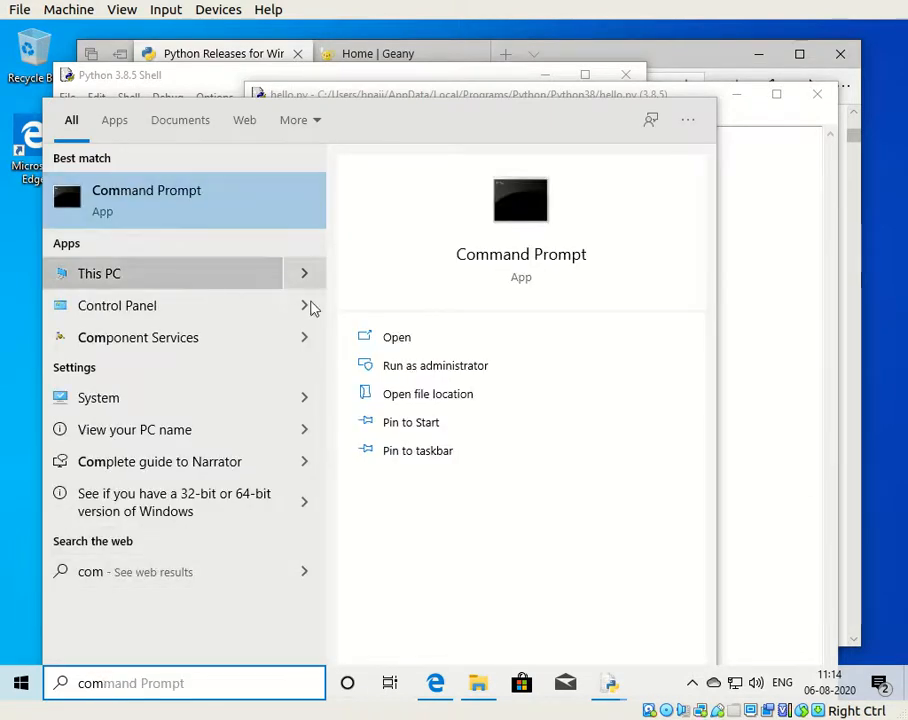
left_click(462, 367)
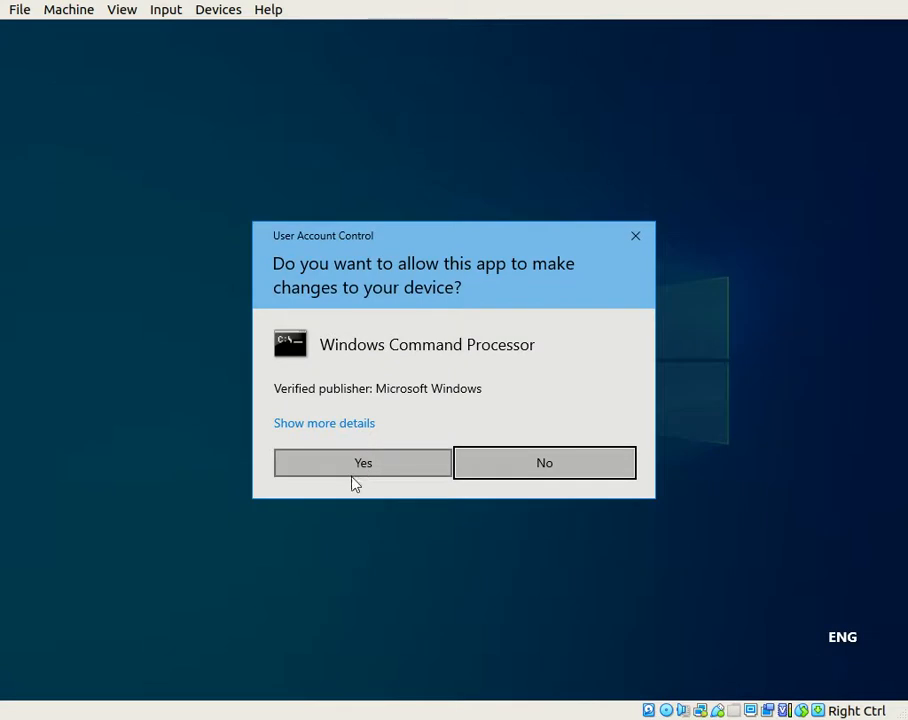
left_click(361, 466)
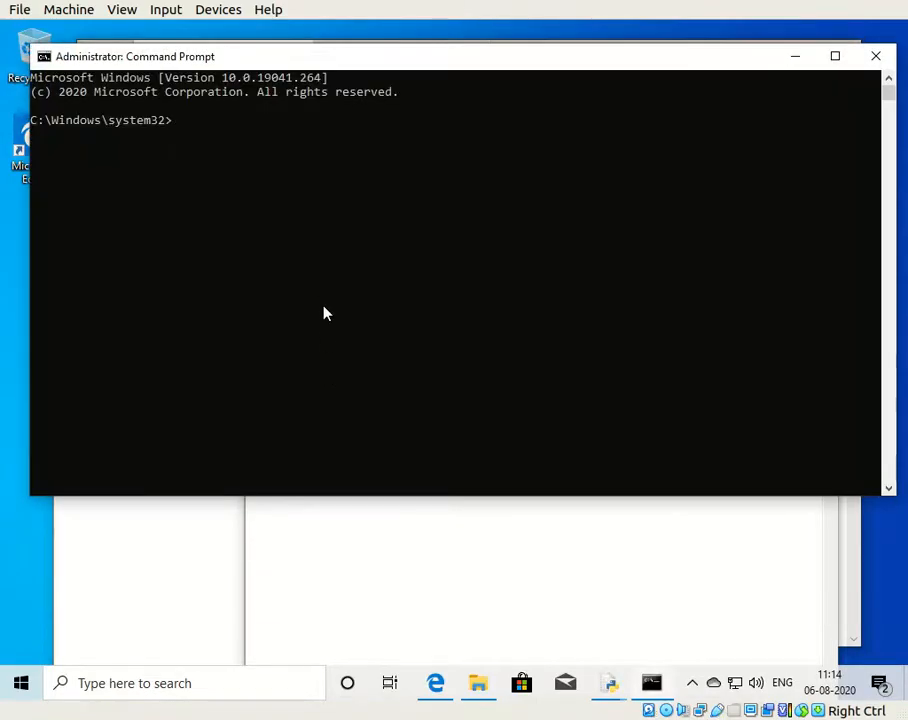
Step: Install the matplotlib package by running pip install matplotlib in the administrator Command Prompt
left_click(323, 307)
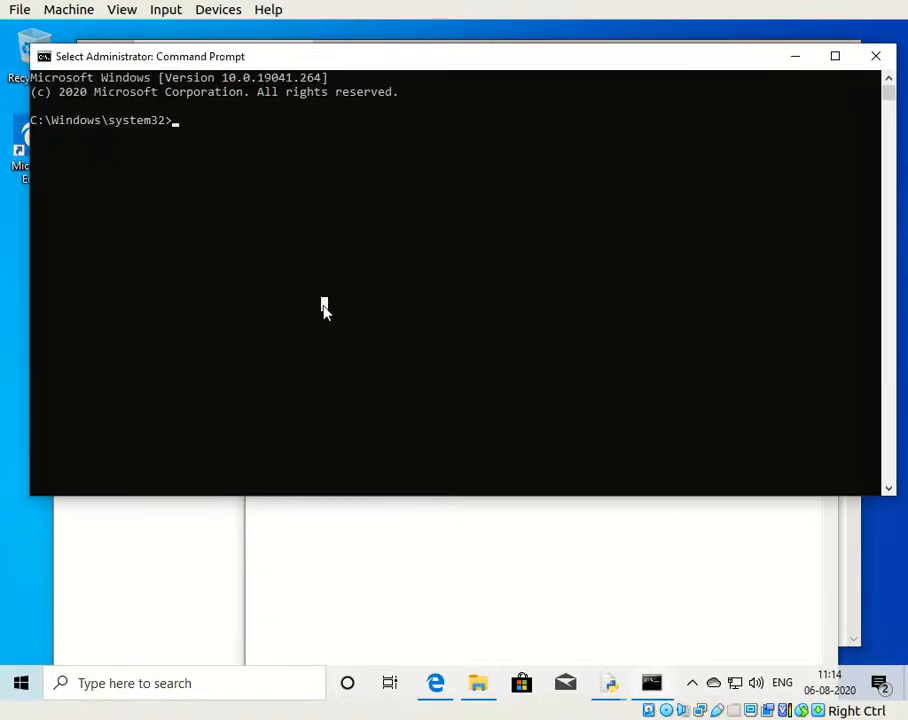
type("pip i")
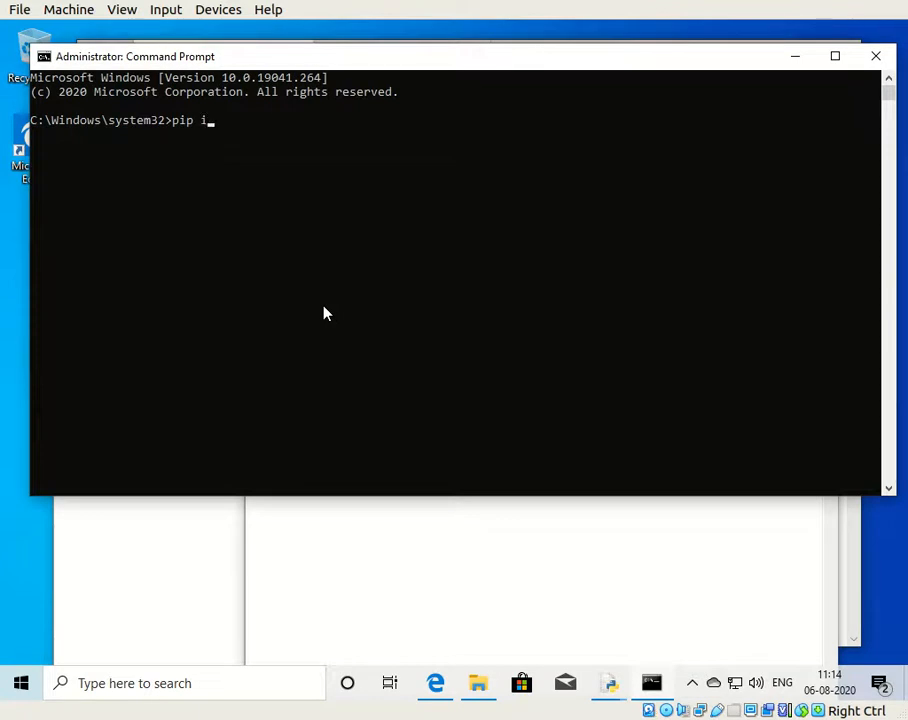
type("nstall")
type(" pyth")
key("BackSpace")
key("BackSpace")
key("BackSpace")
type("matplotlib")
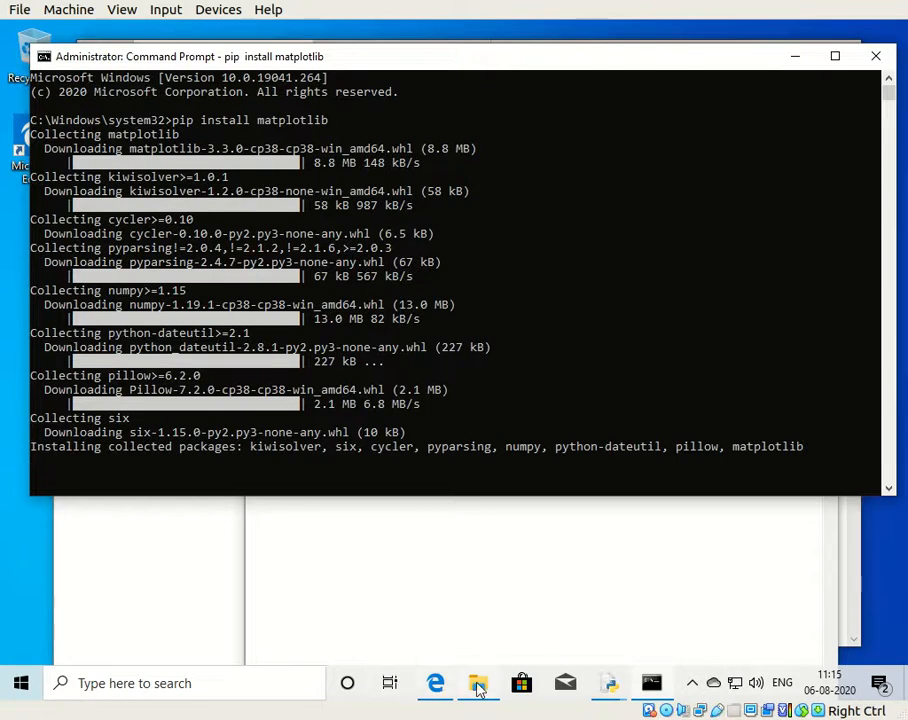
Step: Switch to the hello.py script and add the line from pylab import * above the print statement
mouse_move(612, 688)
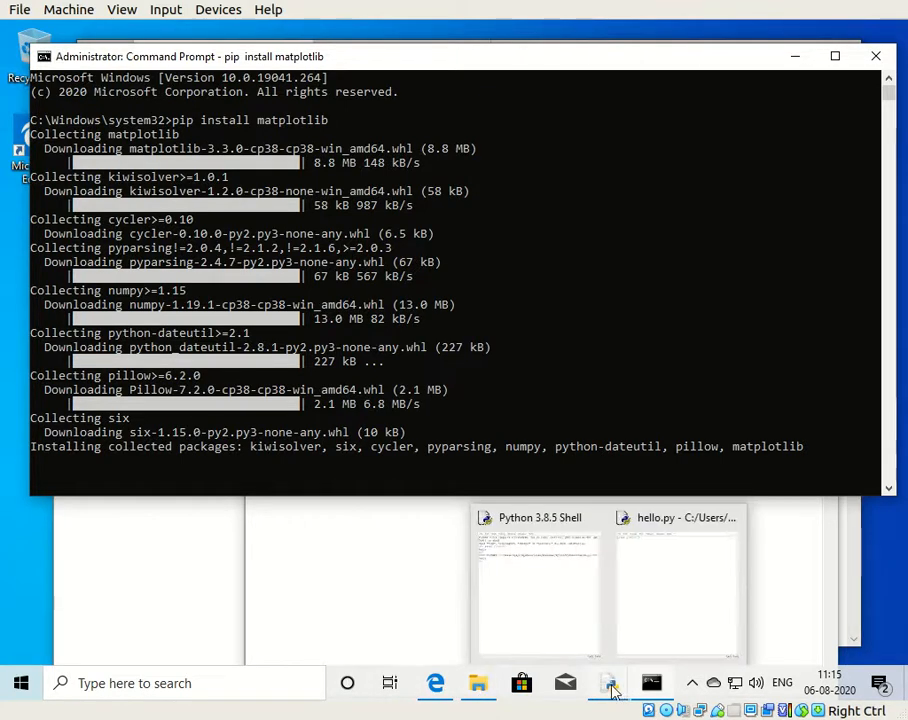
left_click(644, 616)
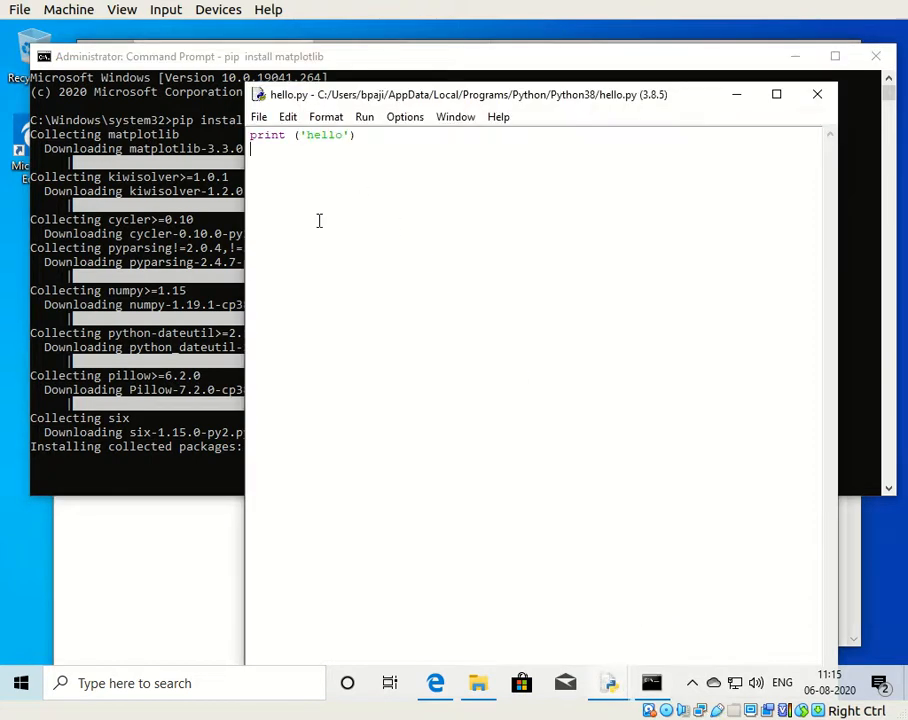
key("Return")
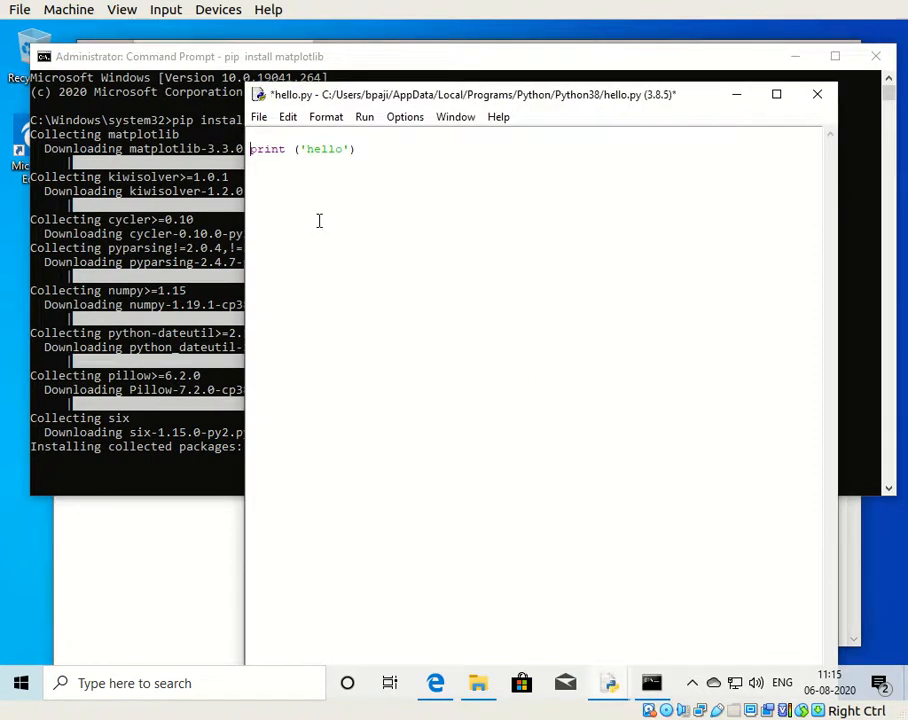
type("from pyla")
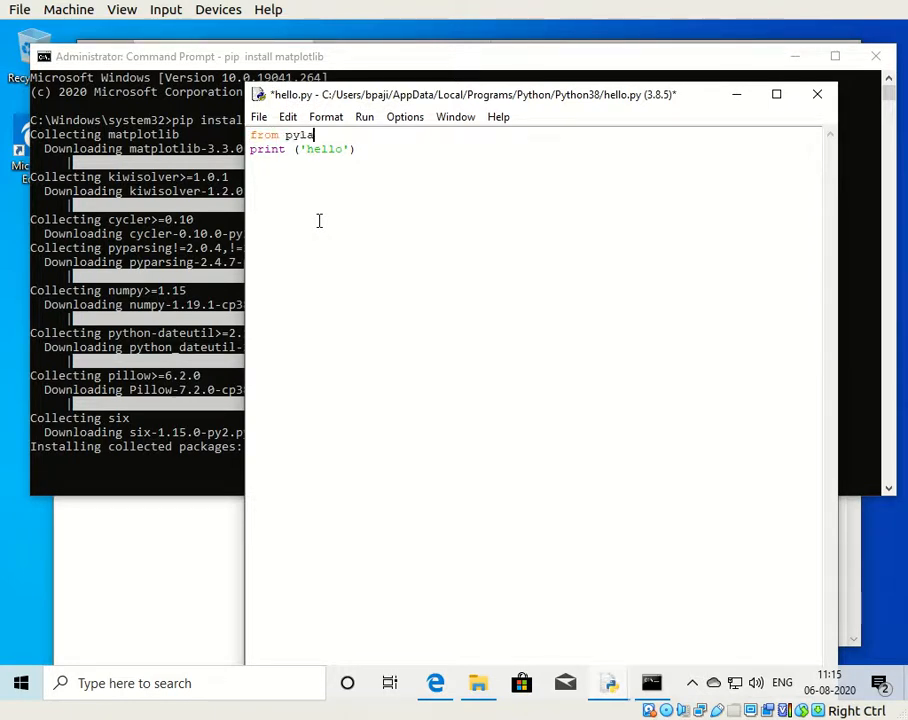
type("b import *")
key("Return")
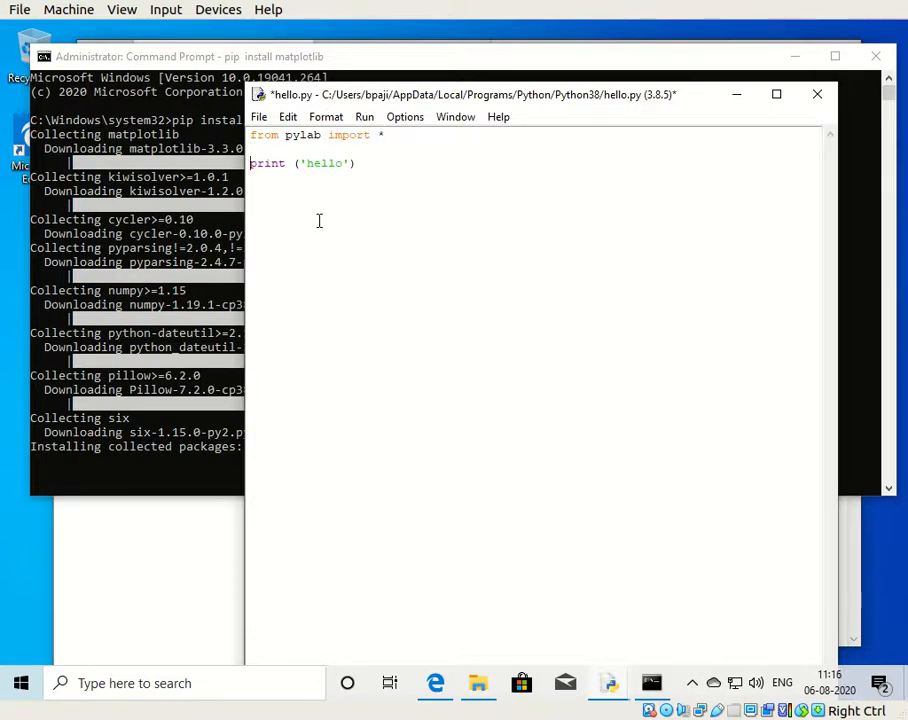
Step: Replace the print statement in hello.py with plot( [1,2,3]) followed by show(), and check the matplotlib installation's progress
key("shift+Down")
type("pylab import *  plot( ")
type("[1,")
type("2,3]) ")
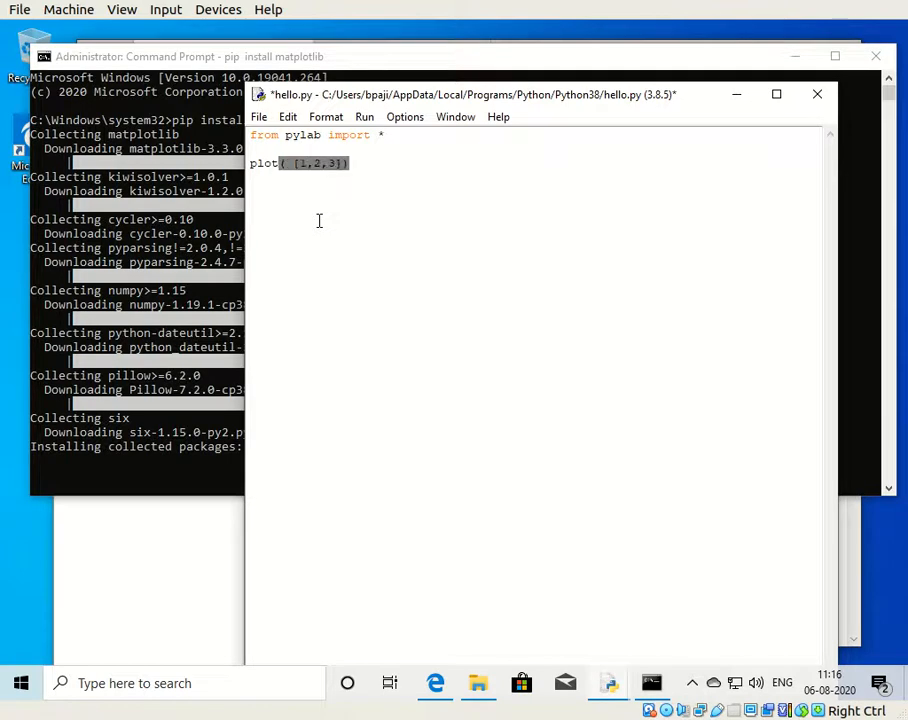
type("show(")
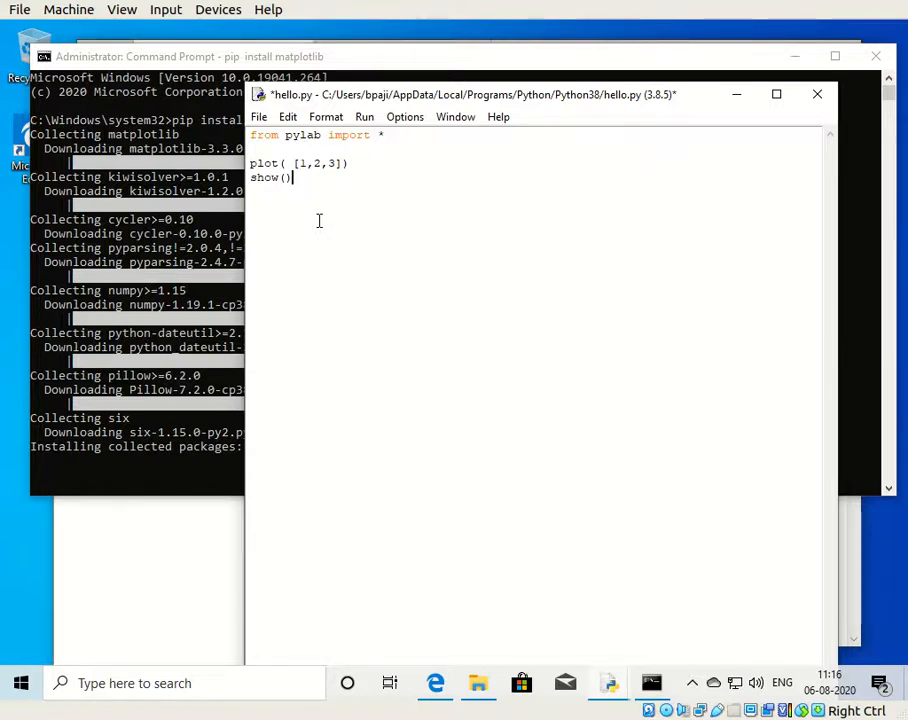
left_click(157, 476)
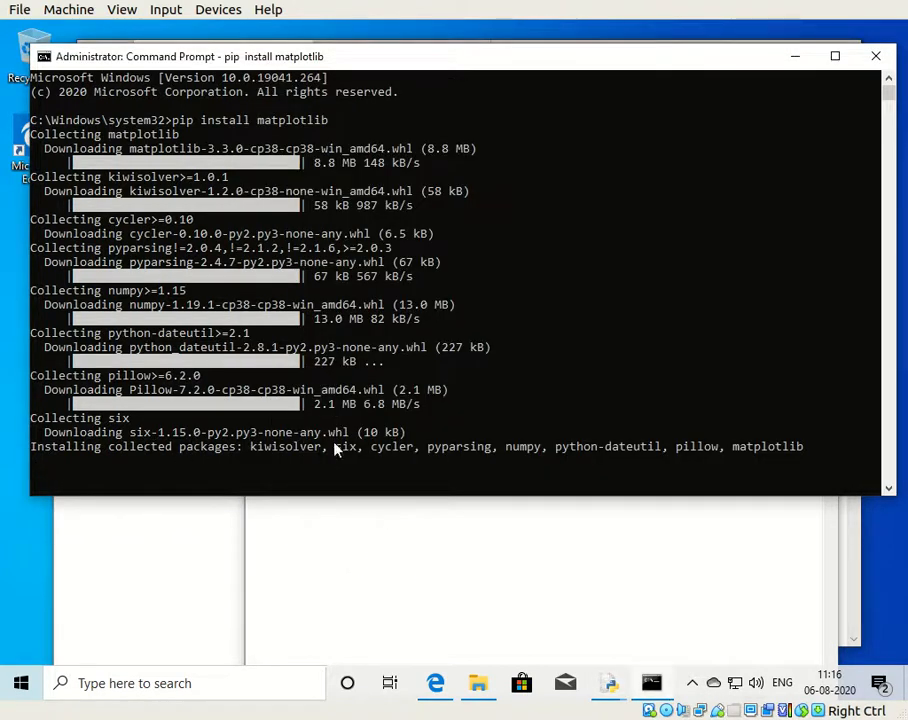
left_click(385, 563)
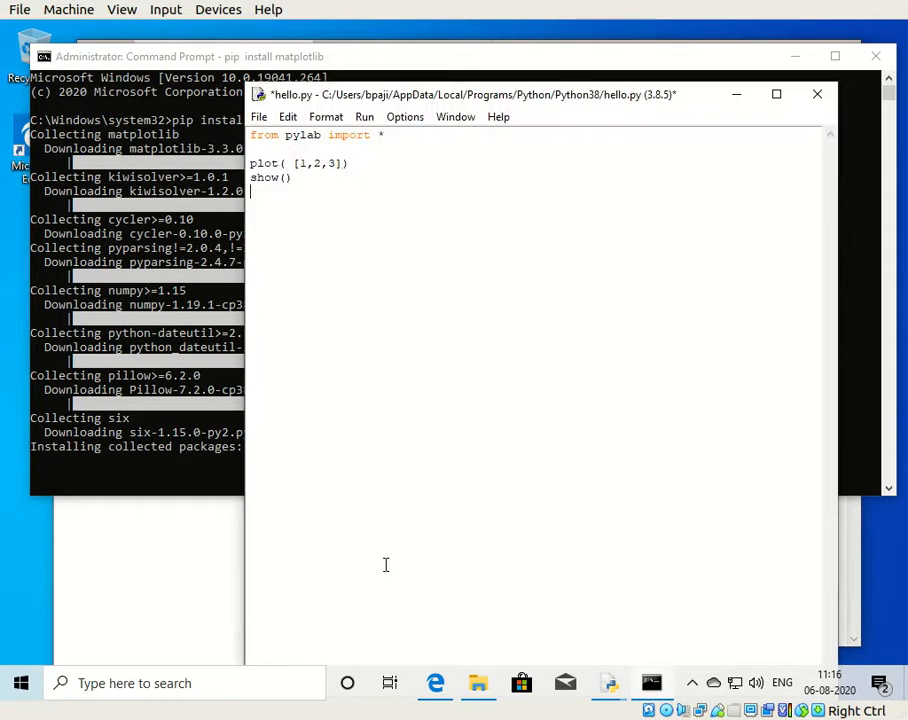
Step: Insert the line x = linspace(-pi, pi, 200) above the plot call in hello.py
left_click(305, 150)
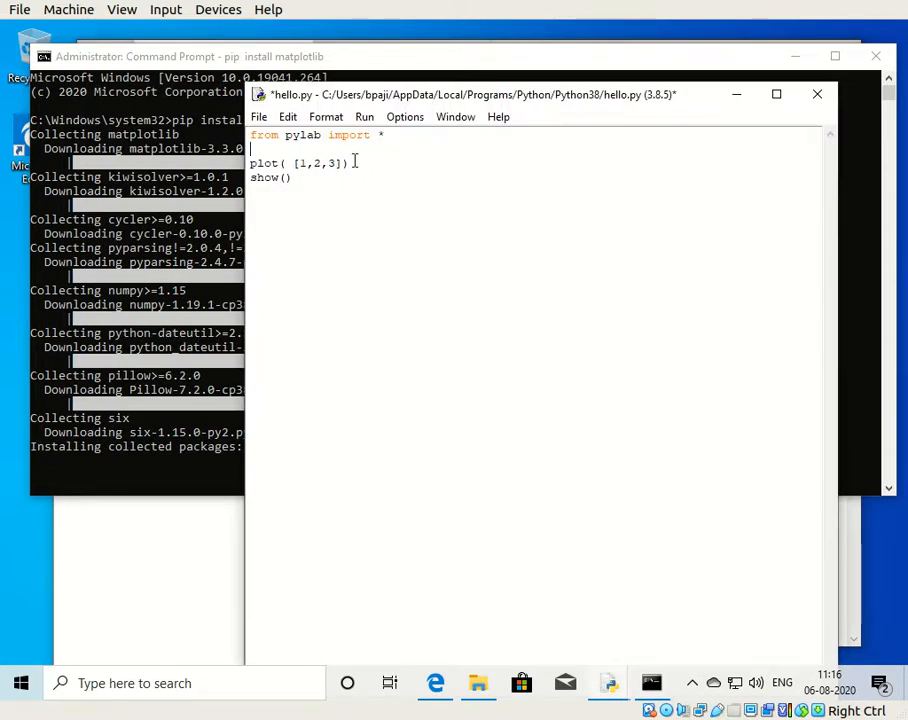
key("Return")
type("x = ")
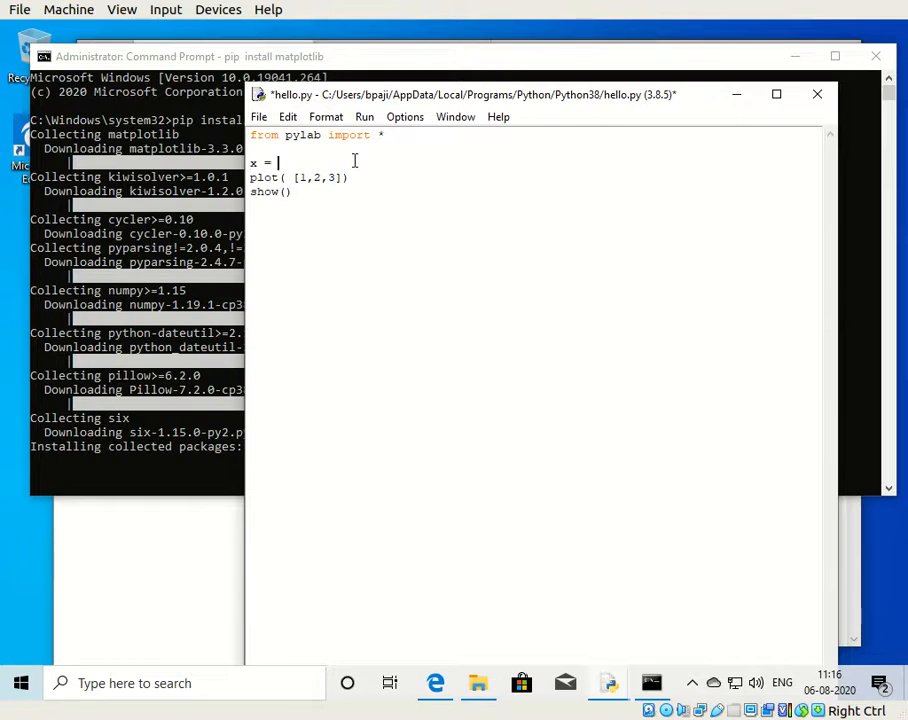
type("linspace(-pi, pi")
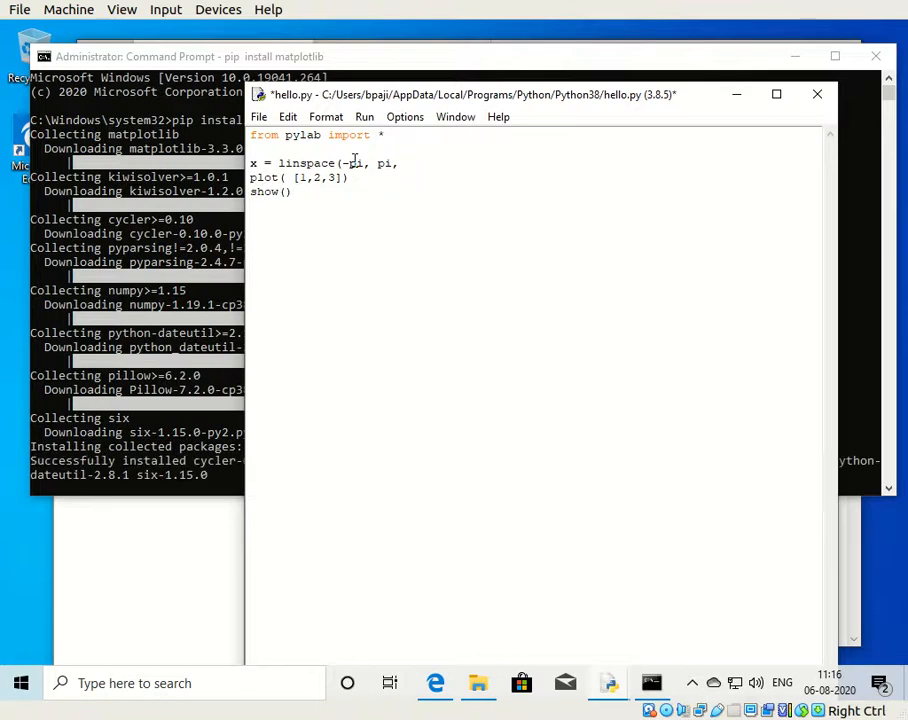
type(", 200)")
Step: Change the plot call's arguments to x, sin(x)
key("Down")
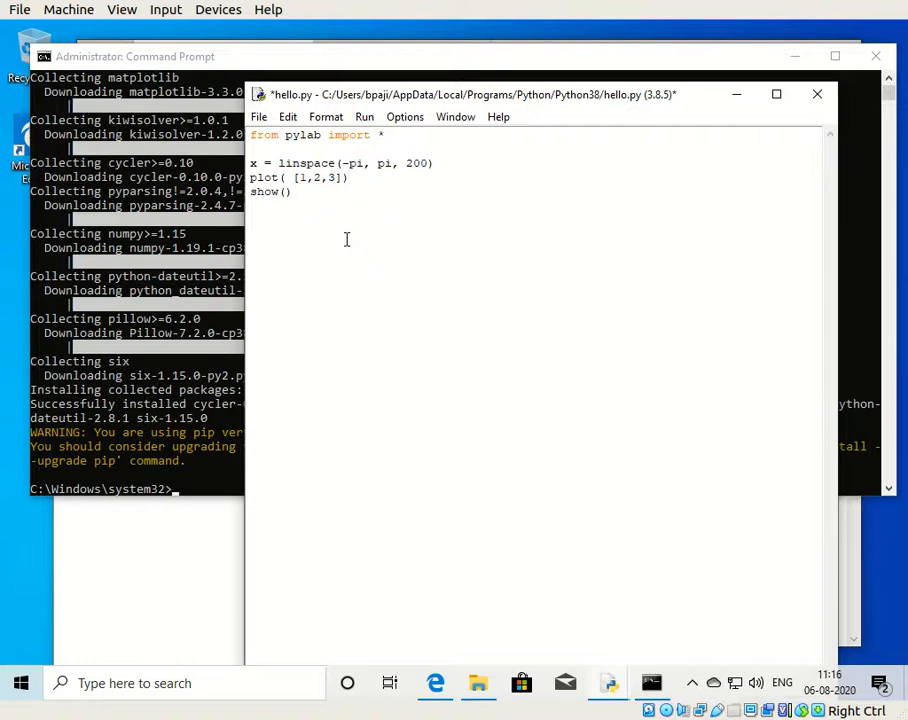
key("Left")
key("BackSpace")
key("BackSpace")
key("BackSpace")
key("BackSpace")
key("BackSpace")
key("BackSpace")
type("x, sin(x)")
Step: Save and run the hello.py module, view the plotted figure and close it
left_click(366, 117)
left_click(385, 138)
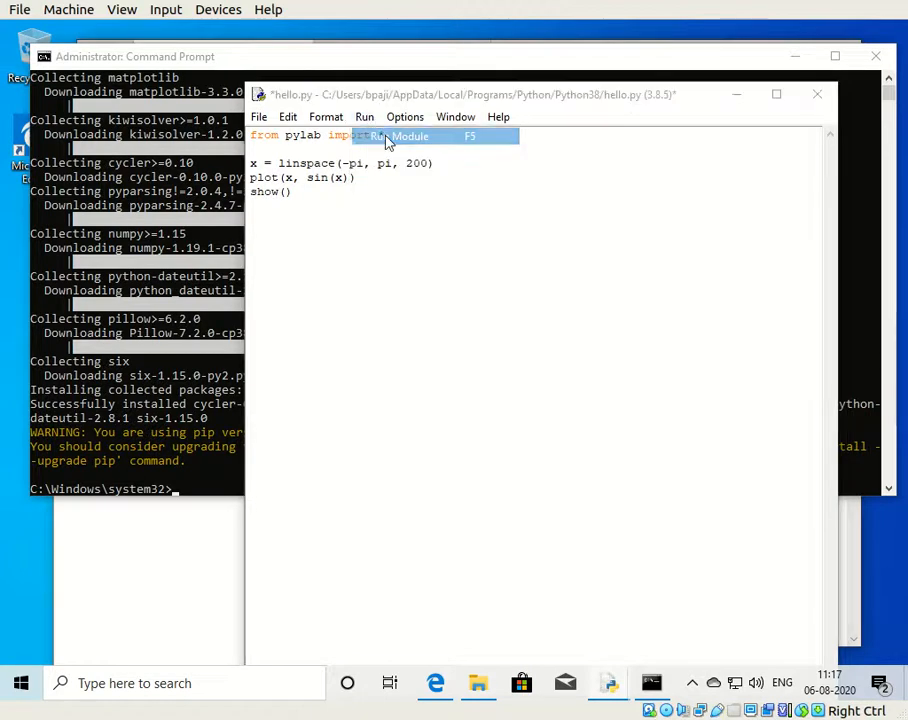
left_click(434, 416)
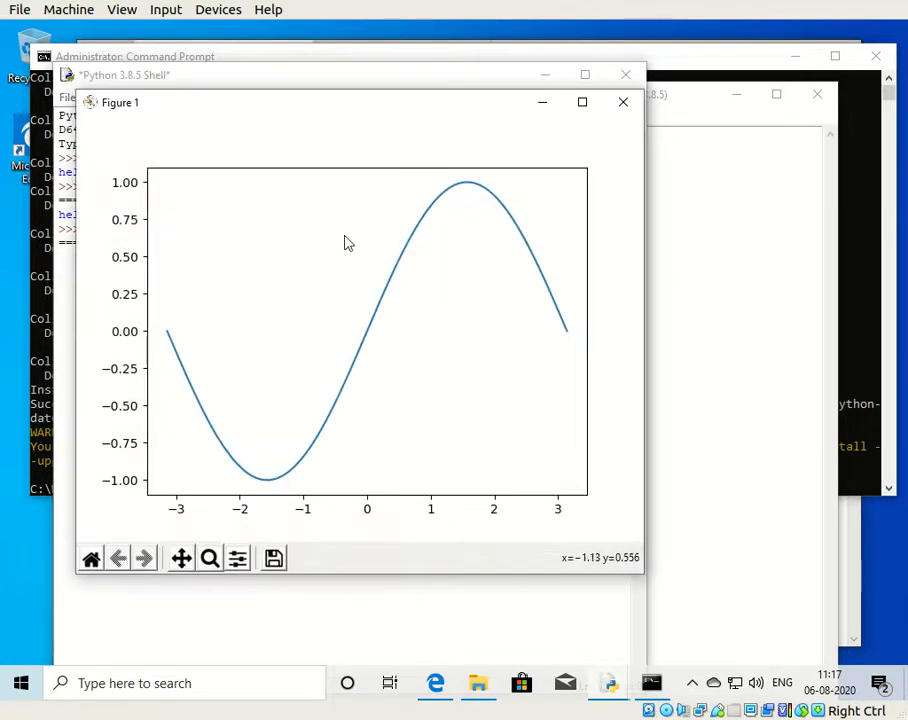
left_click(623, 103)
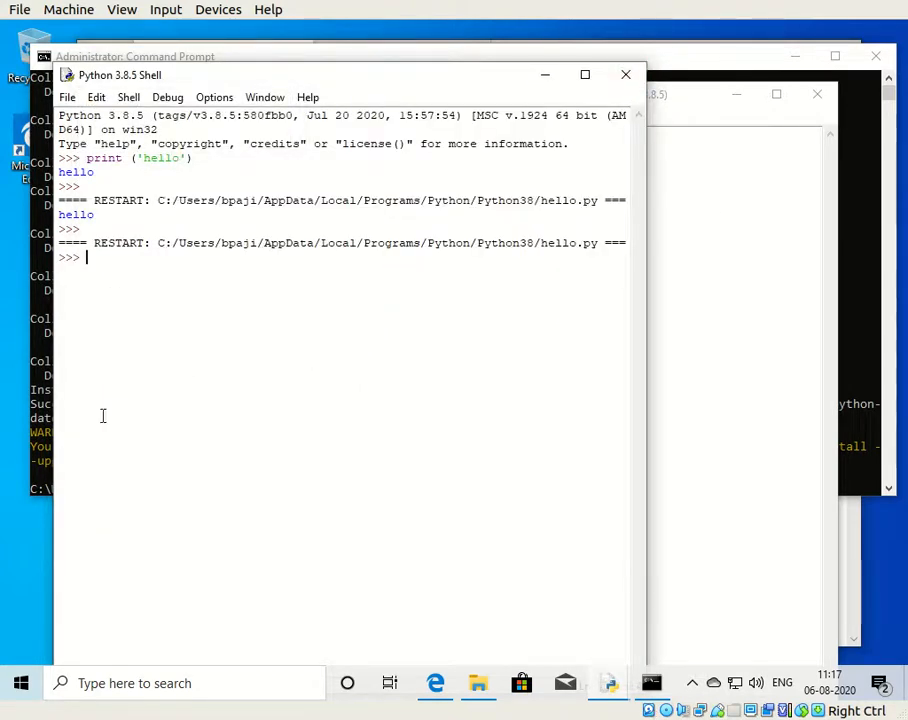
Step: Review pip's installation output in the Command Prompt and return to the hello.py script
left_click(40, 402)
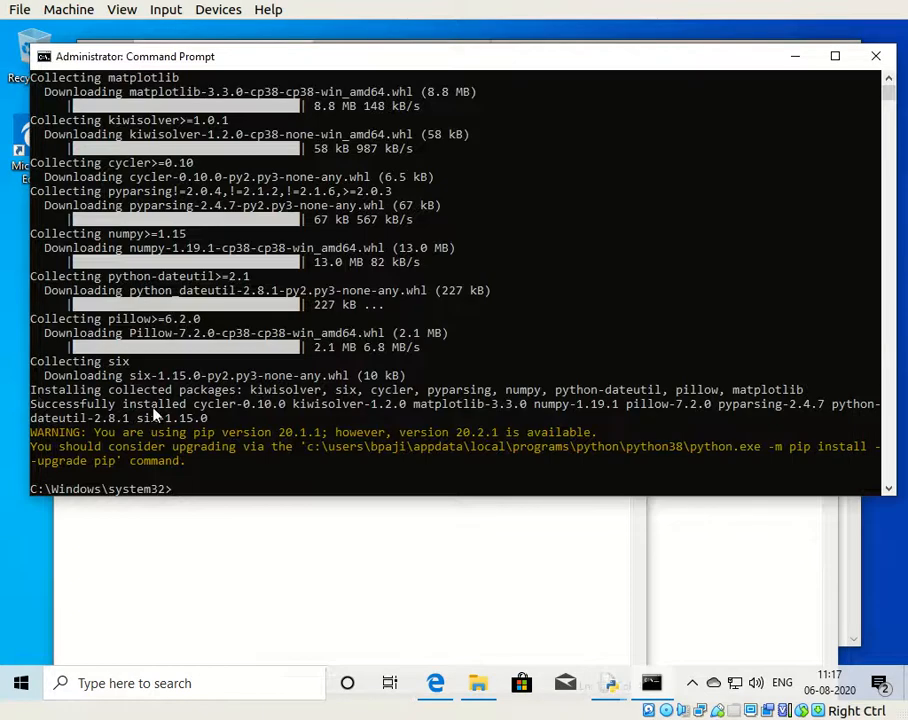
left_click(413, 557)
left_click(683, 553)
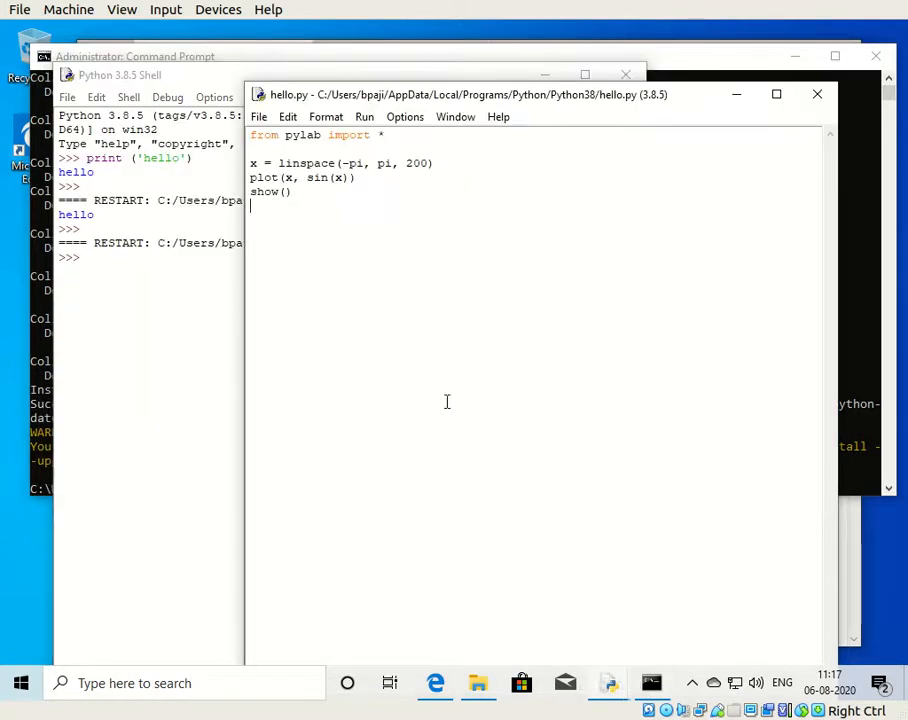
Step: Switch to Edge and download geany-1.36_setup.exe for Windows from the Geany website's releases page
left_click(436, 684)
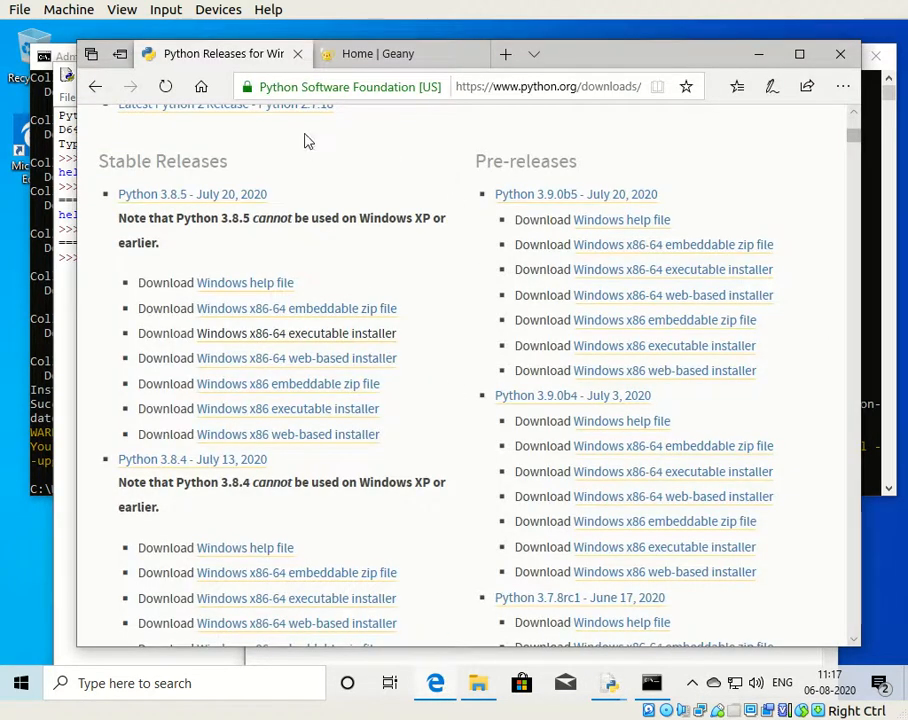
left_click(405, 57)
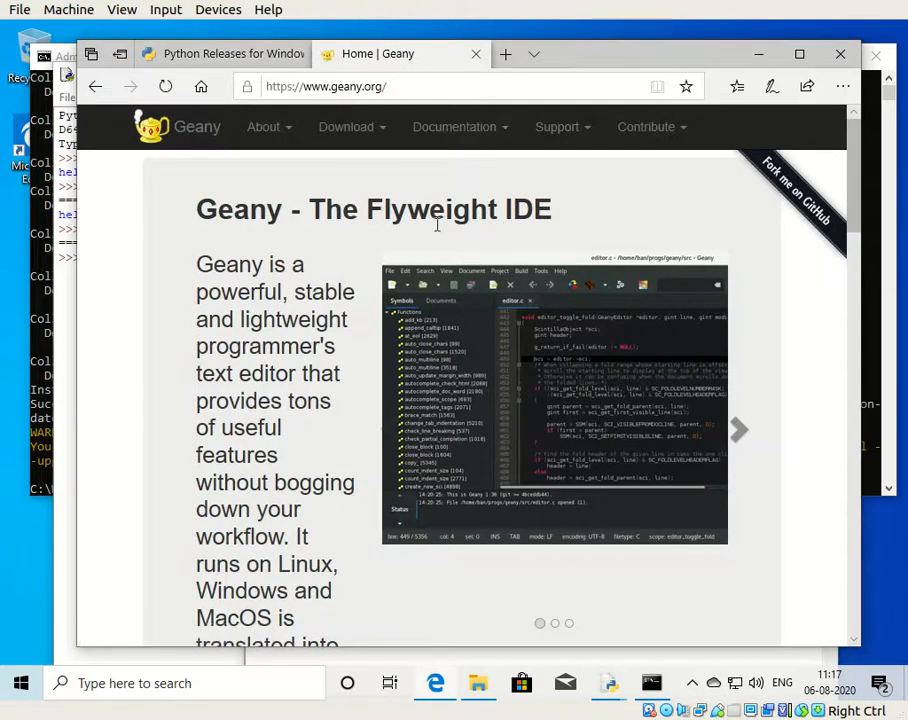
left_click(346, 137)
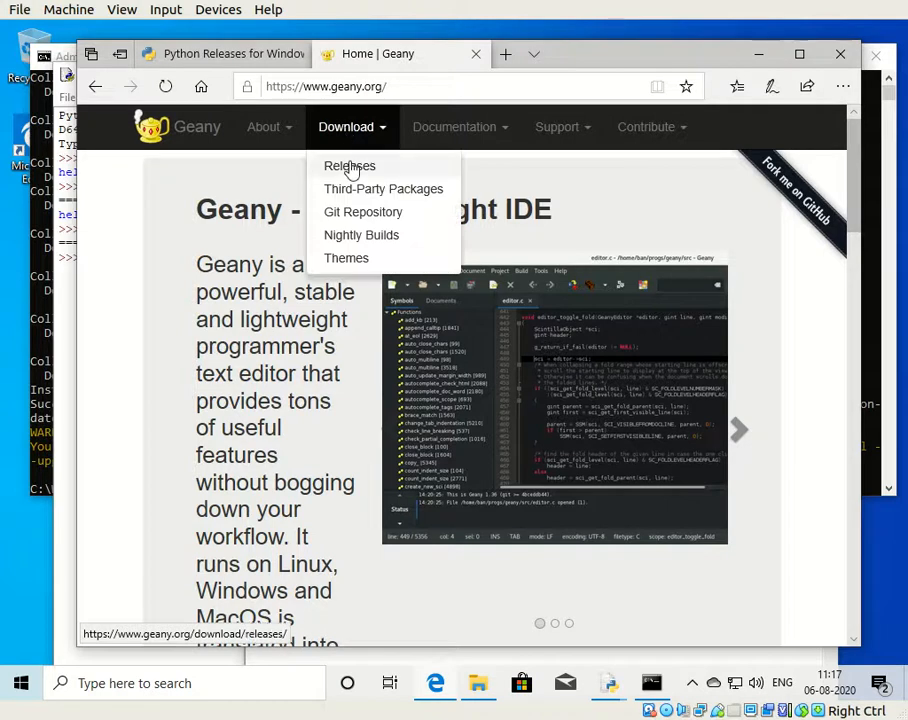
left_click(352, 168)
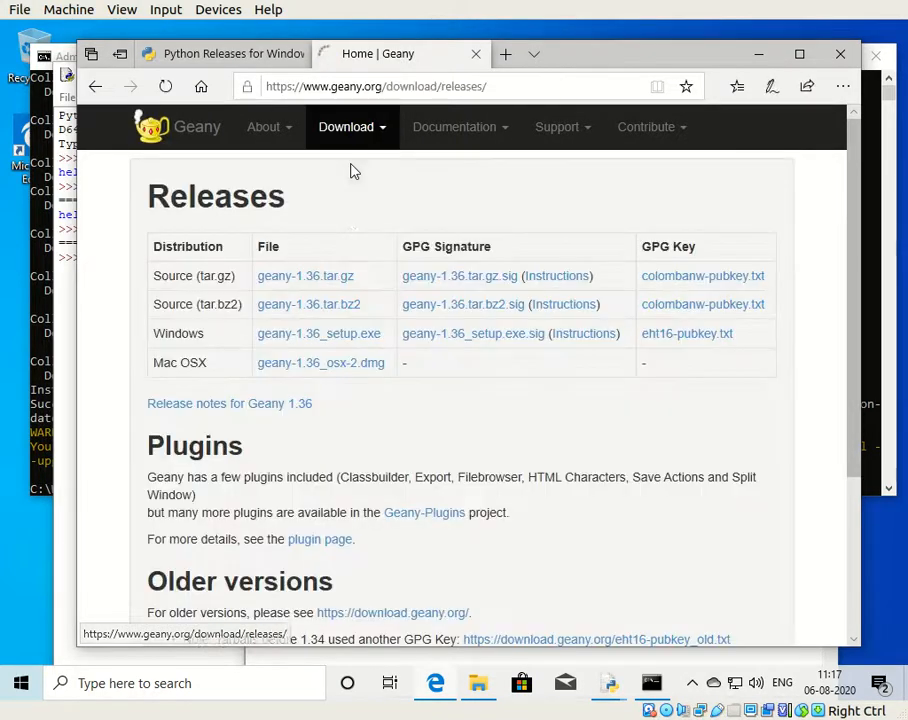
left_click(332, 341)
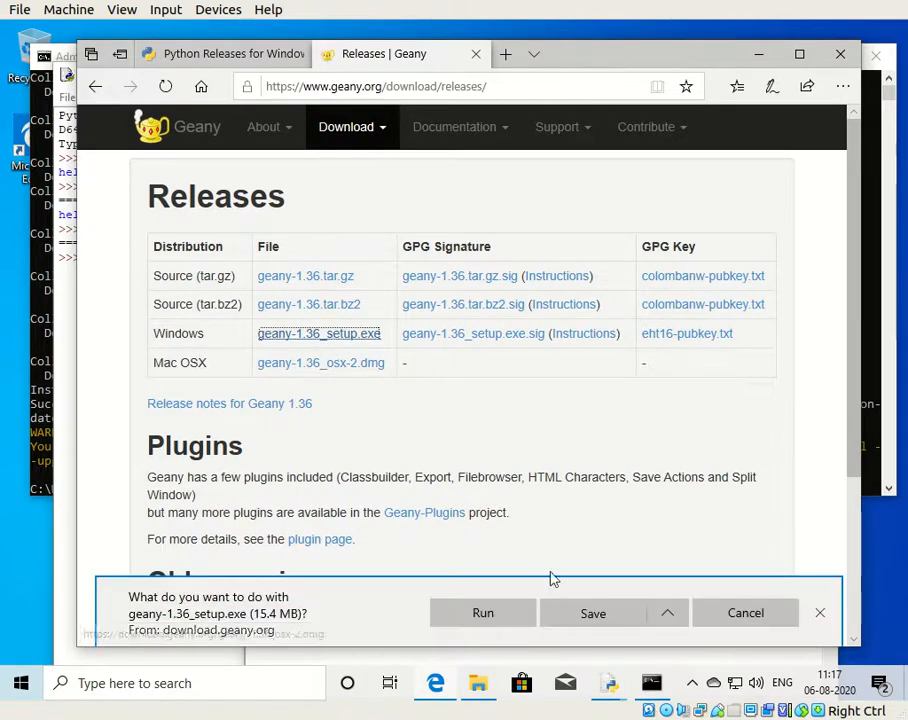
left_click(591, 619)
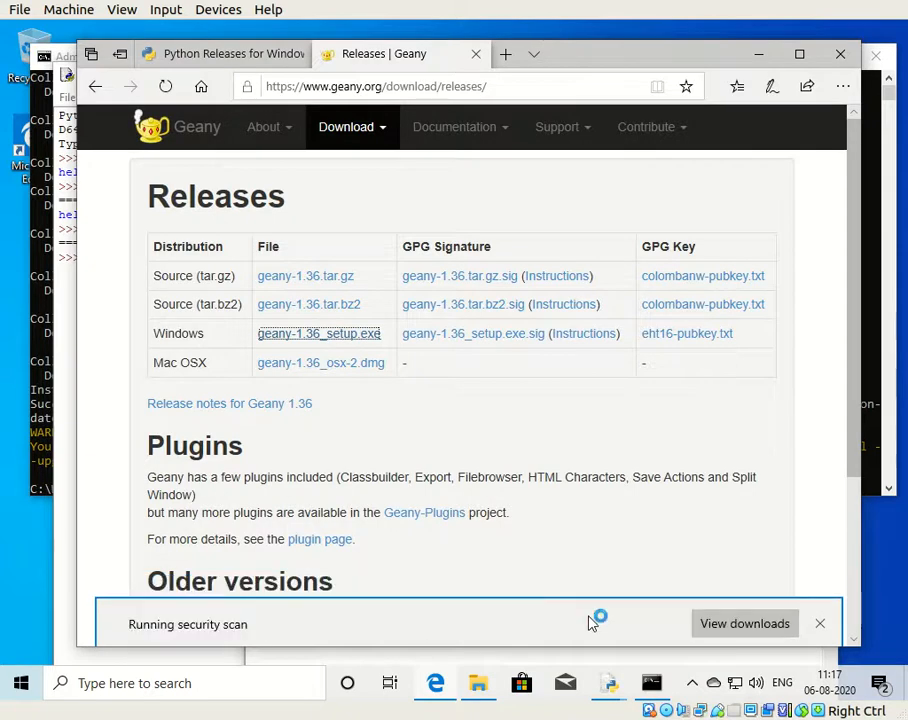
Step: Launch geany-1.36_setup.exe from the browser's downloads list and allow it to make changes to the device
left_click(728, 625)
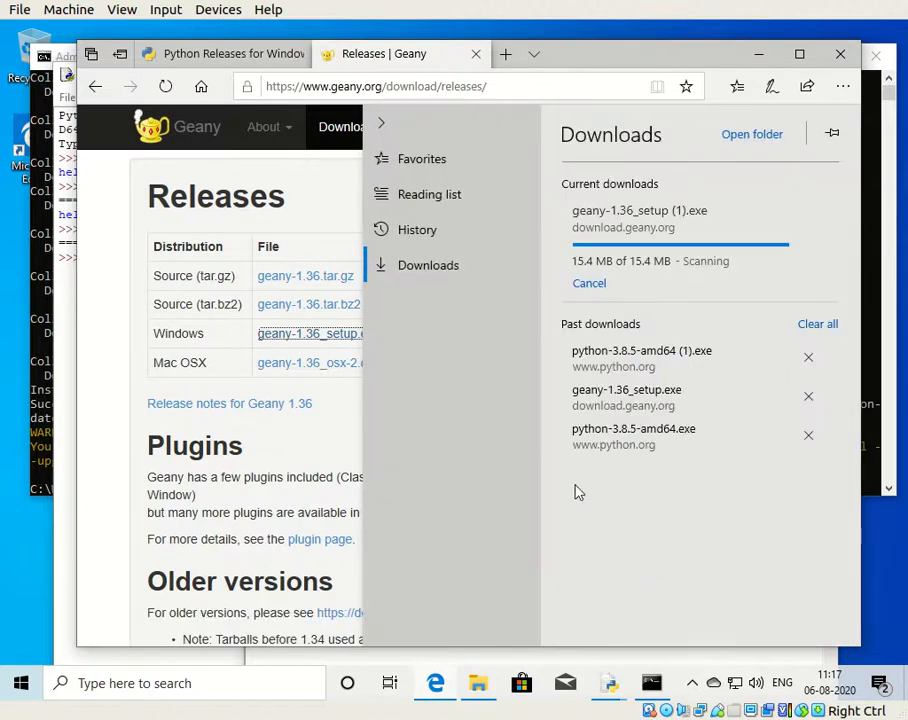
left_click(641, 397)
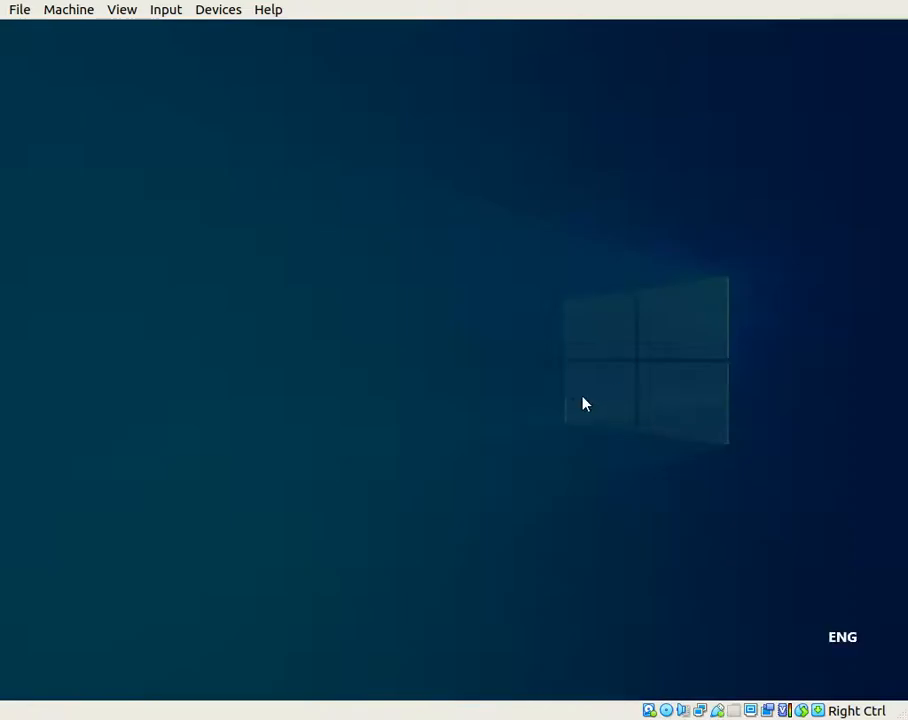
left_click(345, 483)
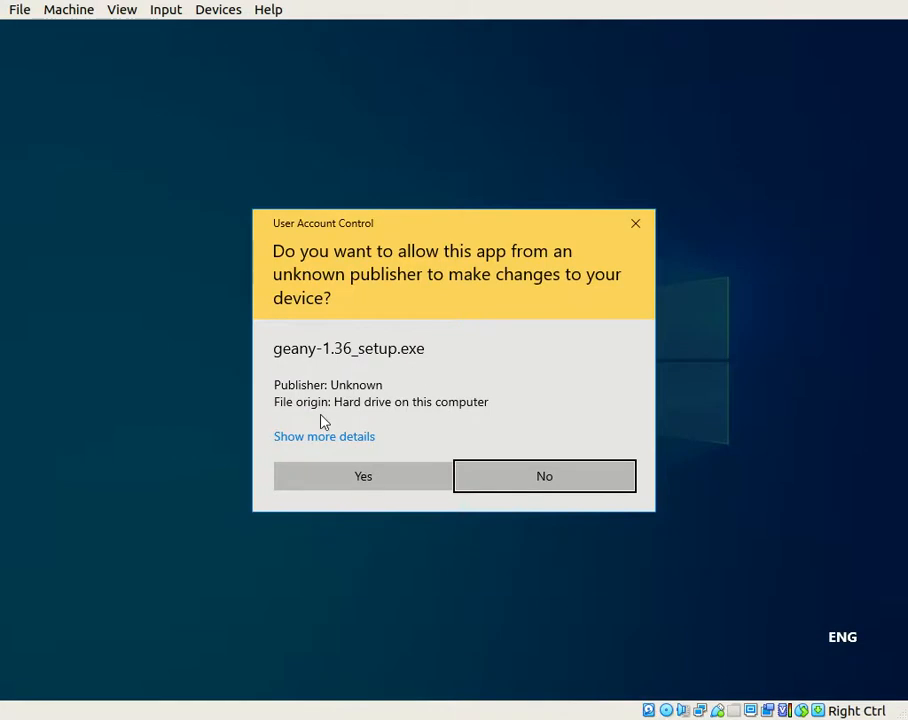
left_click(363, 477)
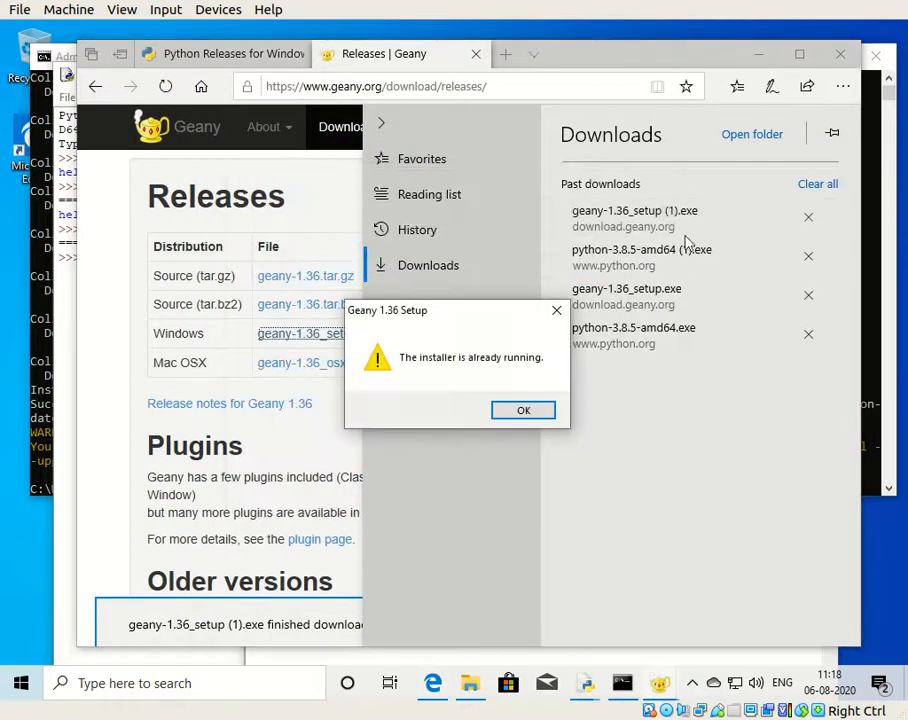
Step: Dismiss the duplicate installer notice, minimize Edge, and complete the full Geany 1.36 installation in C:\Program Files (x86)\Geany with Start Menu folder Geany
left_click(537, 410)
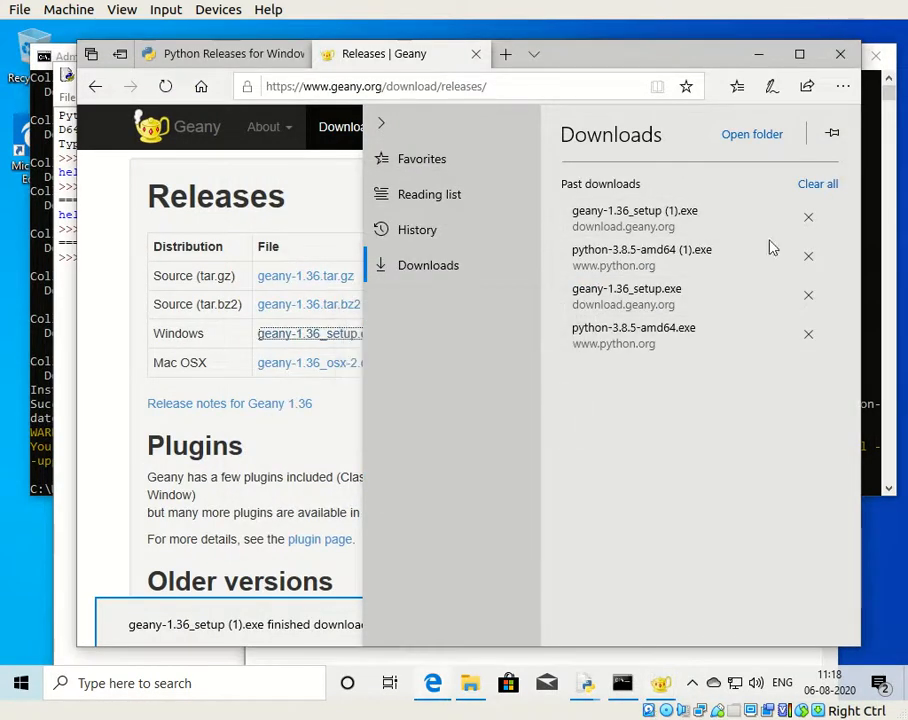
left_click(759, 55)
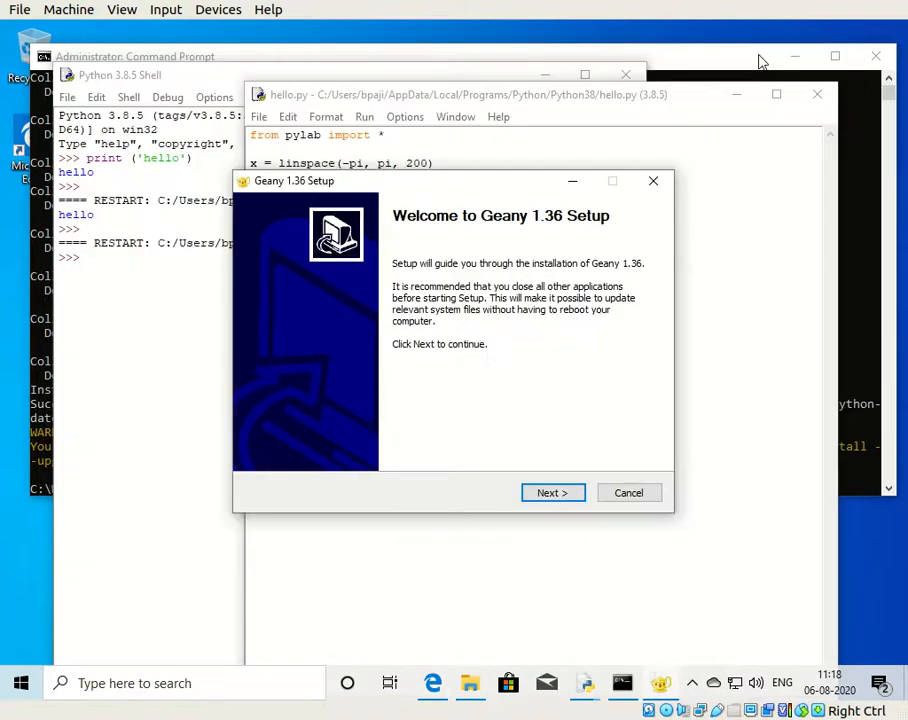
left_click(546, 496)
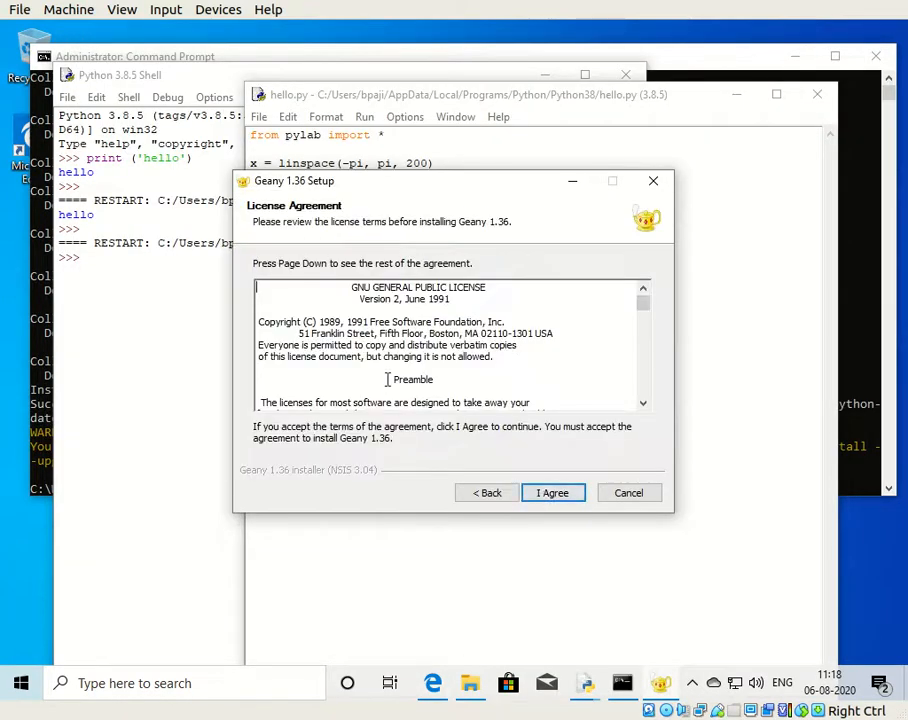
left_click(555, 496)
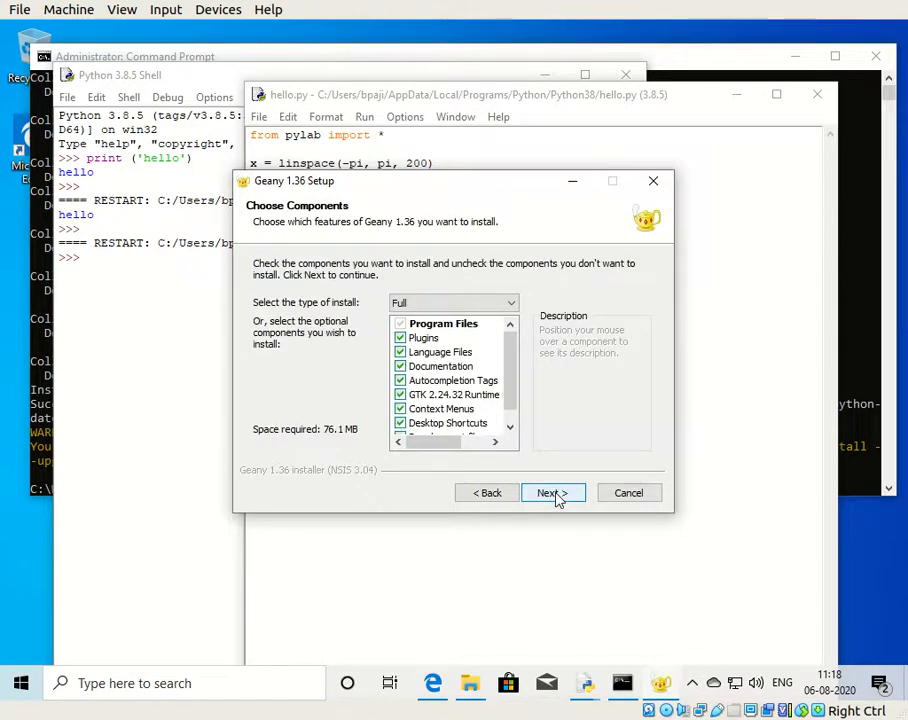
left_click(553, 494)
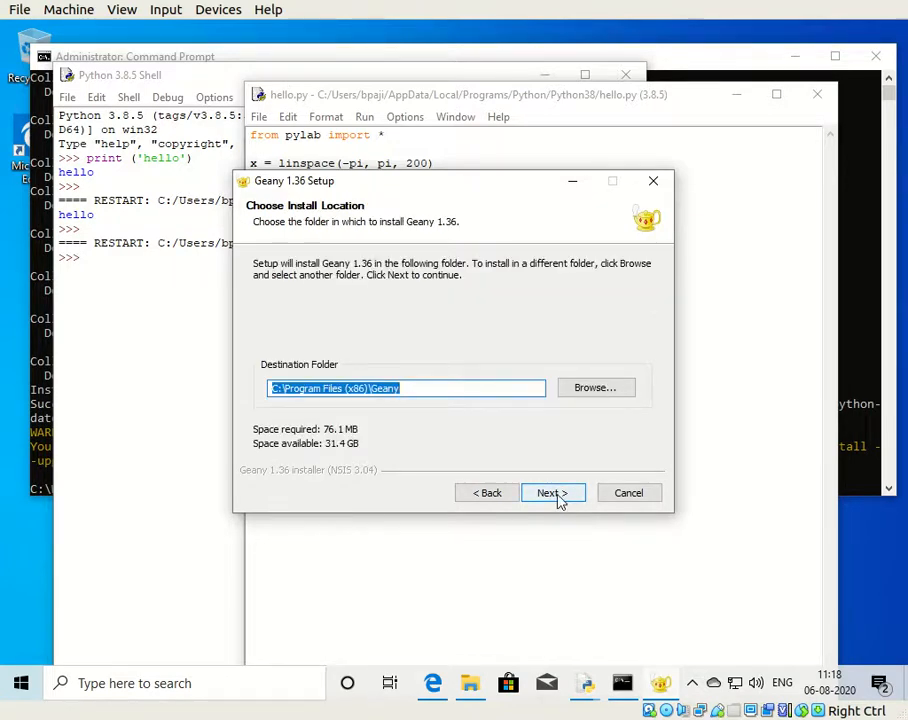
left_click(559, 499)
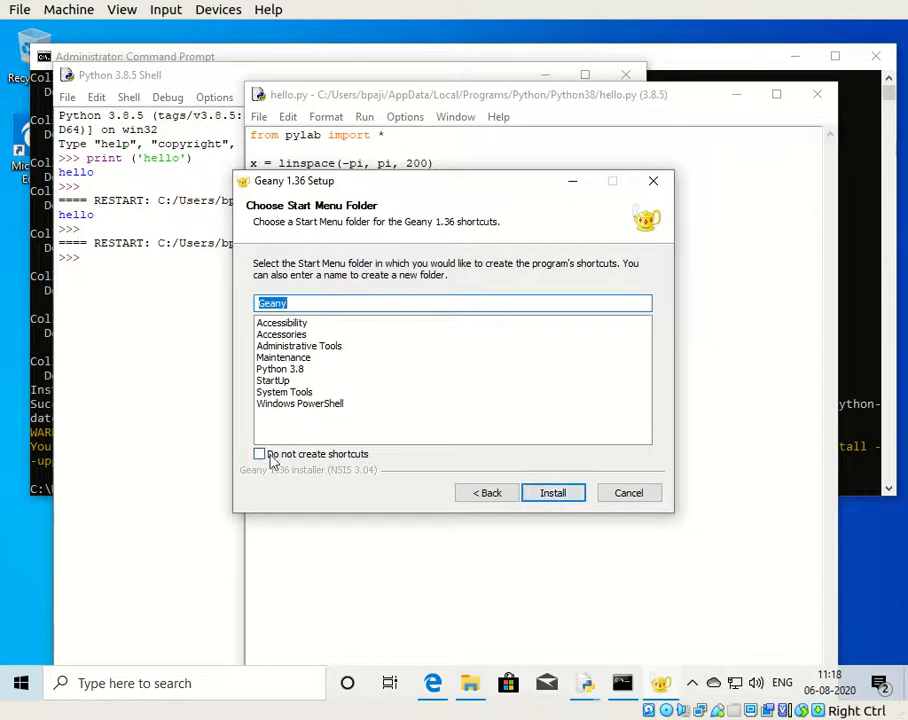
left_click(549, 498)
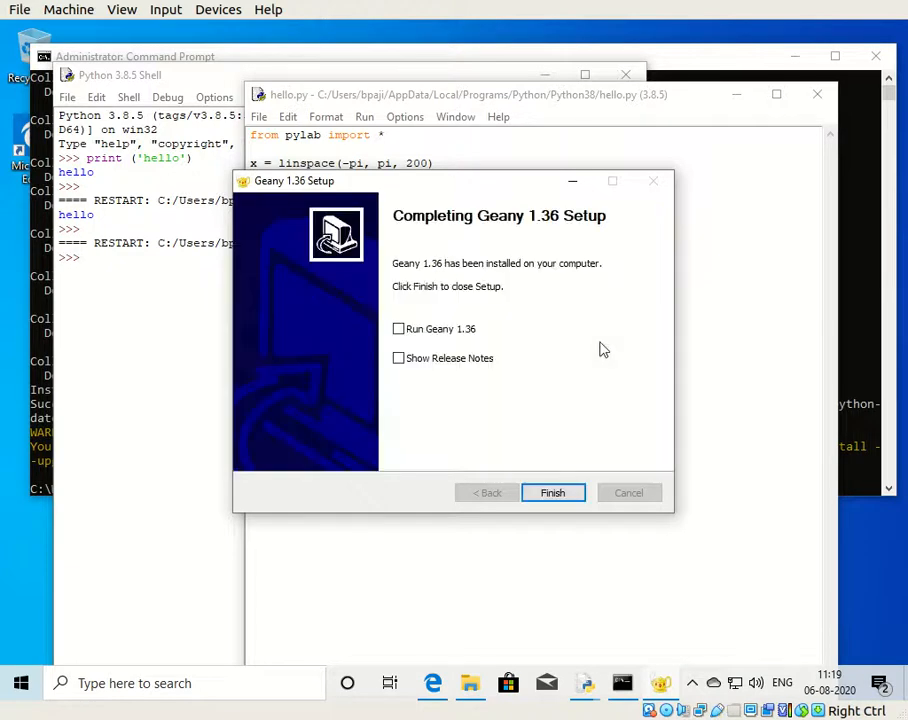
left_click(552, 492)
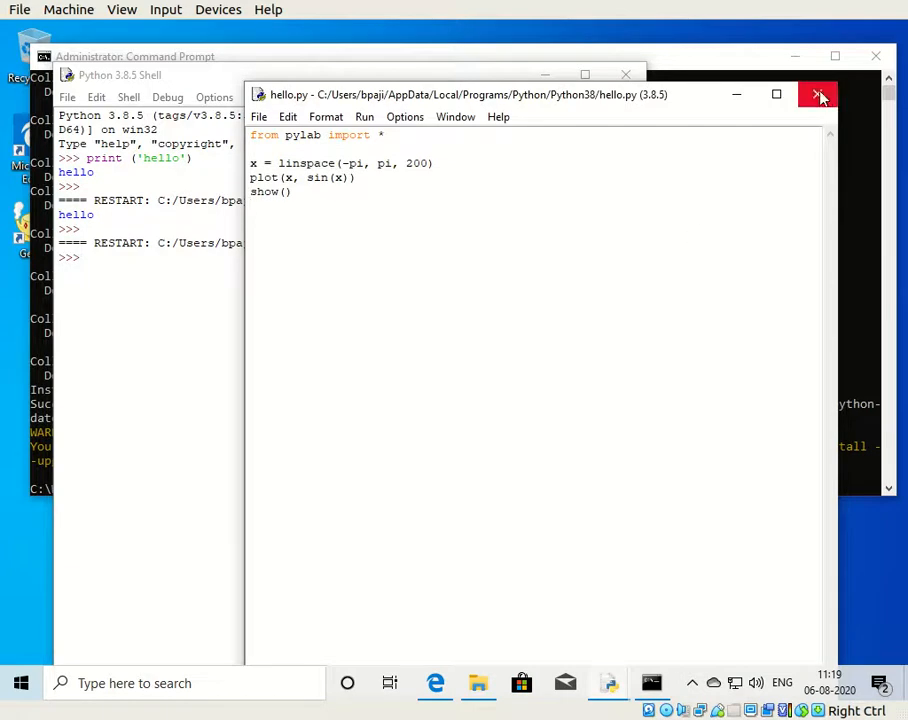
Step: Close the Python 3.8.5 Shell, the hello.py editor and the Administrator Command Prompt
left_click(627, 77)
left_click(627, 77)
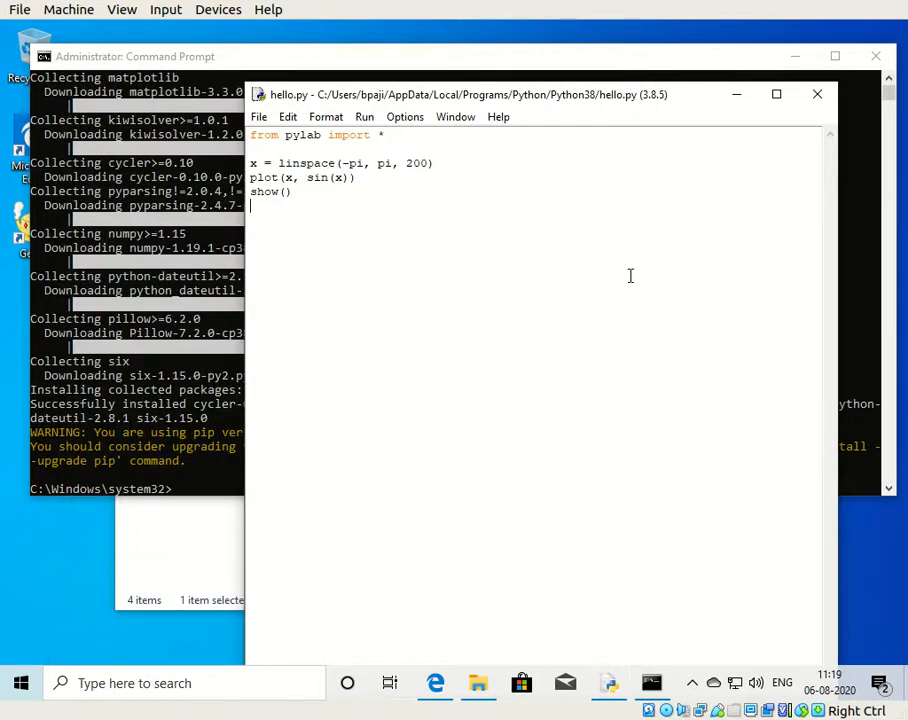
left_click(819, 97)
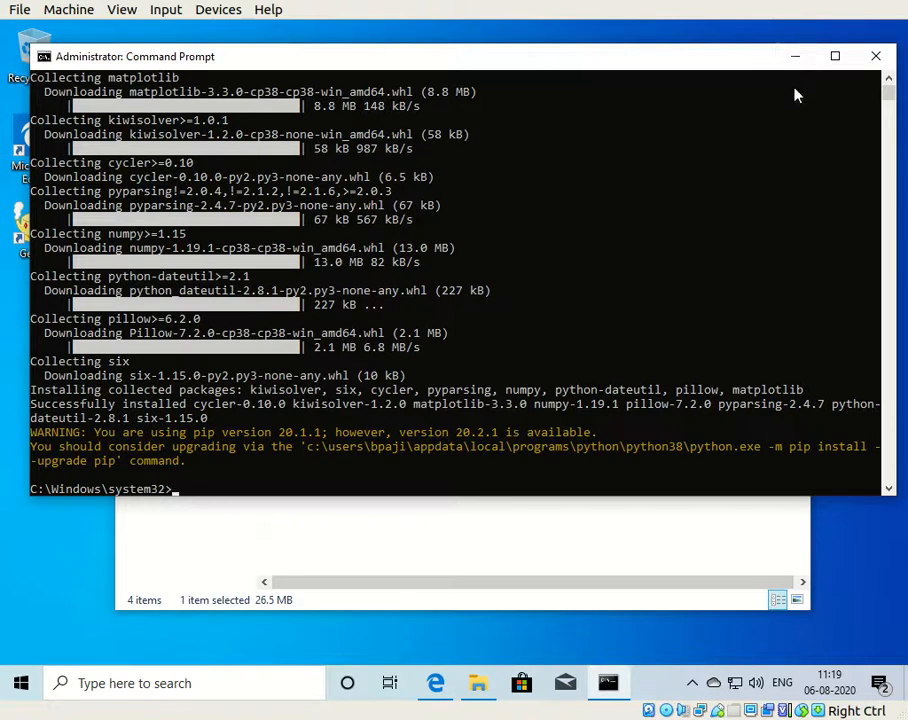
left_click(876, 58)
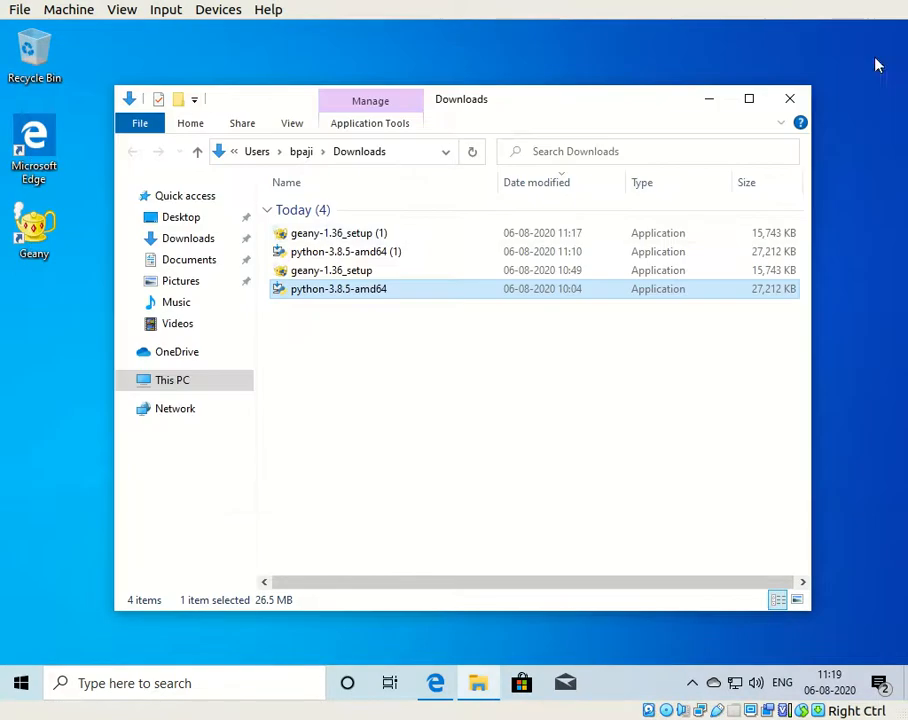
Step: Launch Geany from the desktop, enlarge its window slightly, and write print ('hello') in the untitled file
double_click(33, 228)
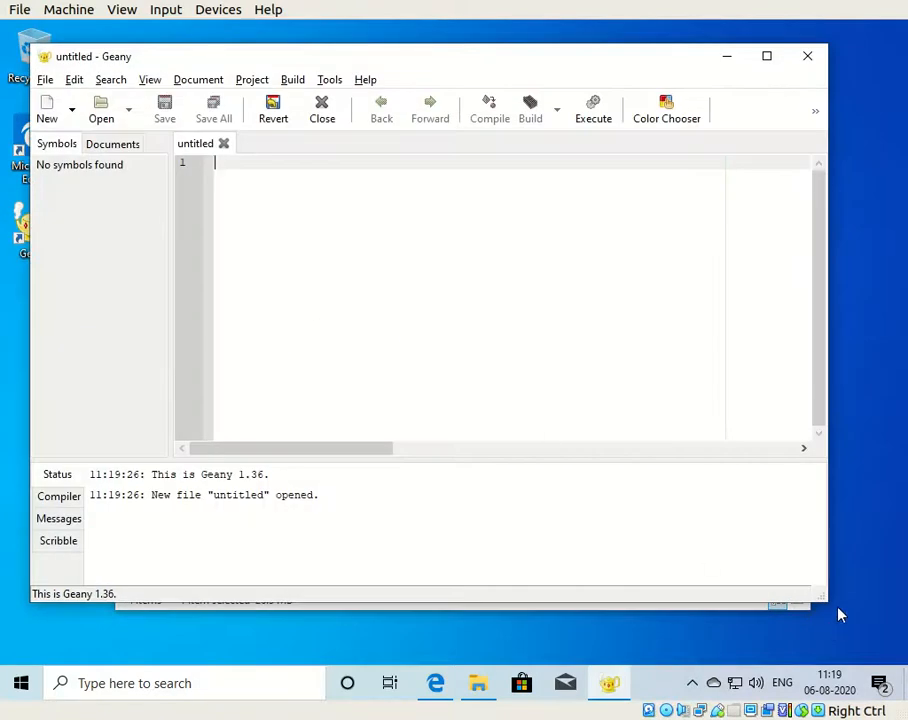
left_click_drag(823, 604, 871, 647)
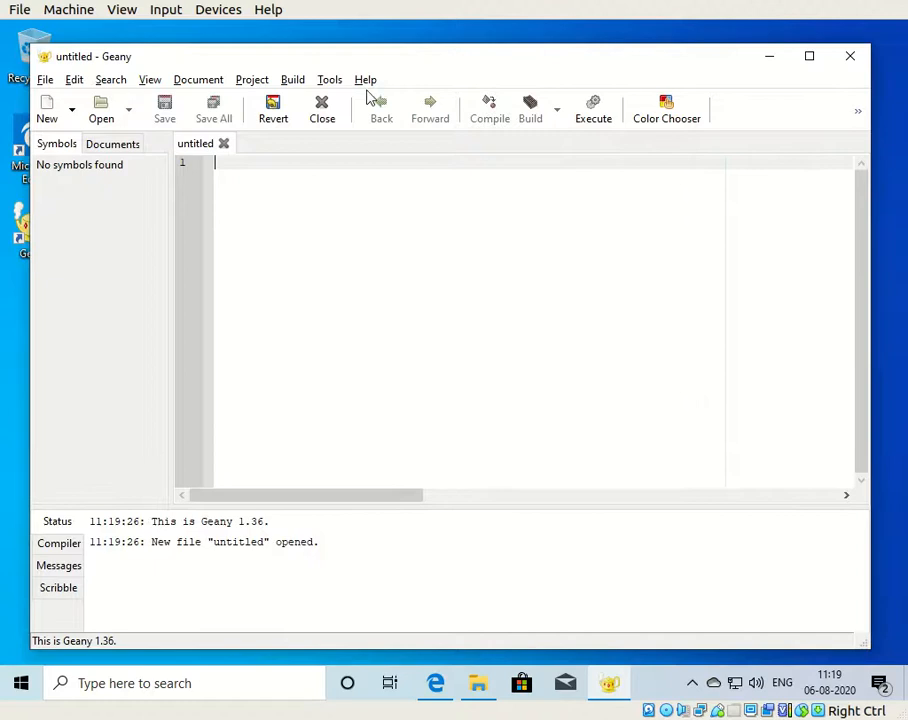
left_click(286, 226)
type("print ('hello")
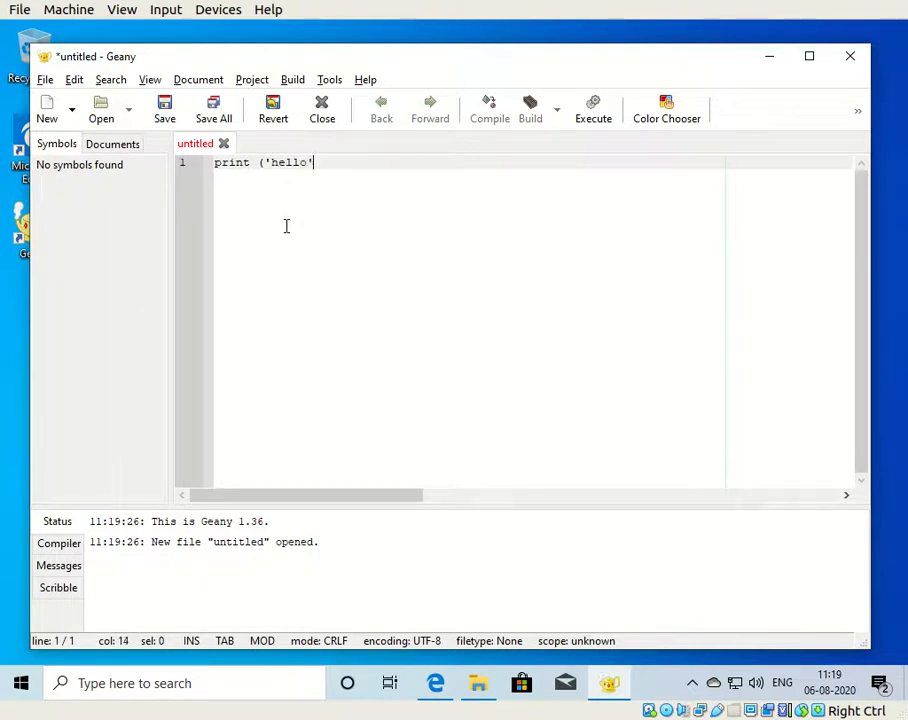
key("Return")
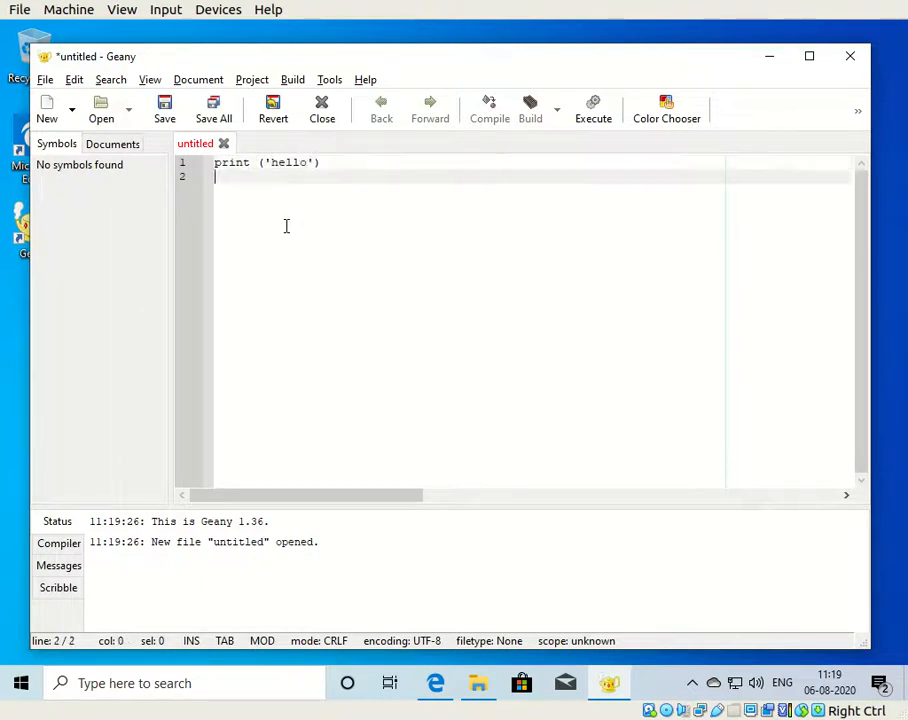
Step: Save the untitled file as hello.py in the user's home folder
left_click(164, 112)
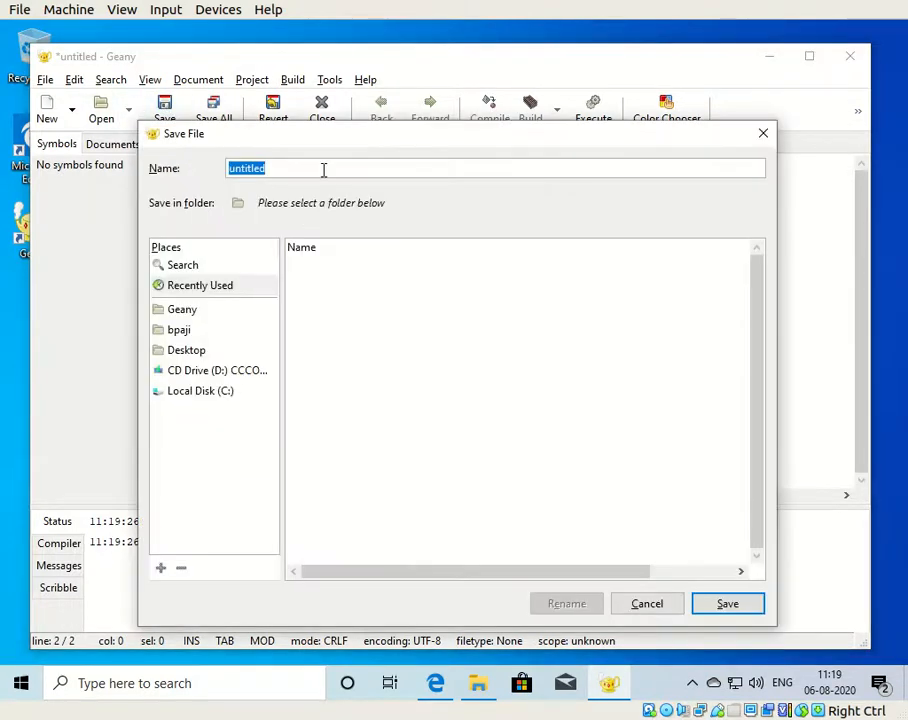
type("hello")
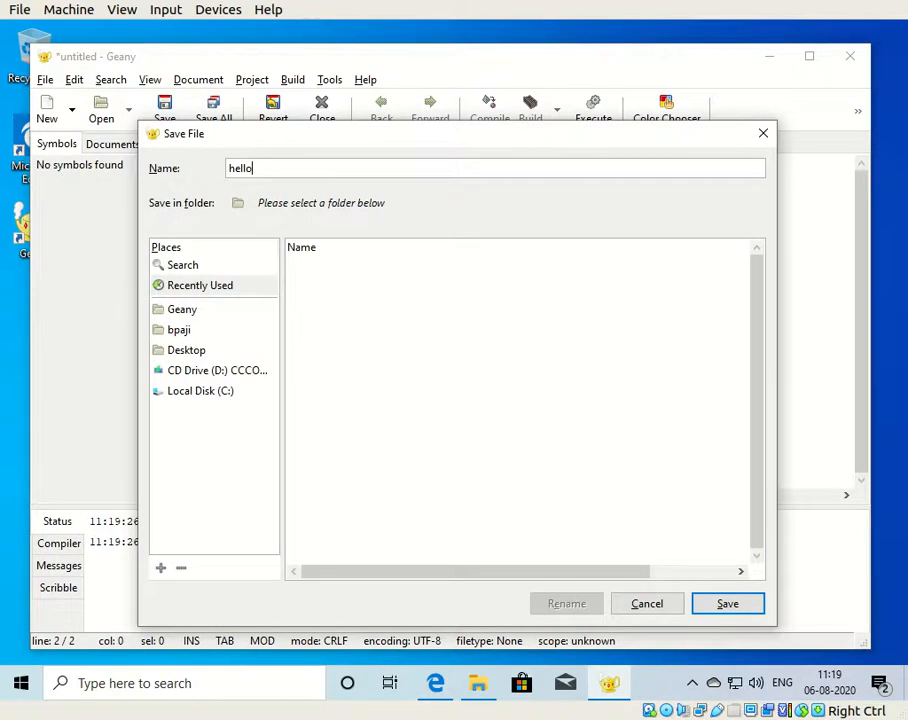
type(".py")
key("Return")
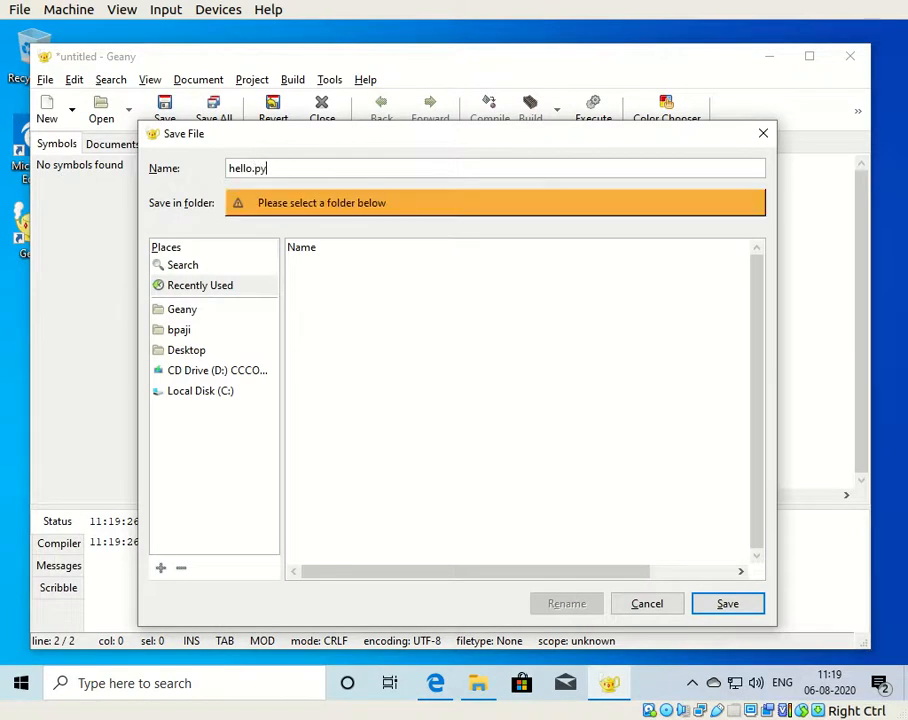
left_click(180, 330)
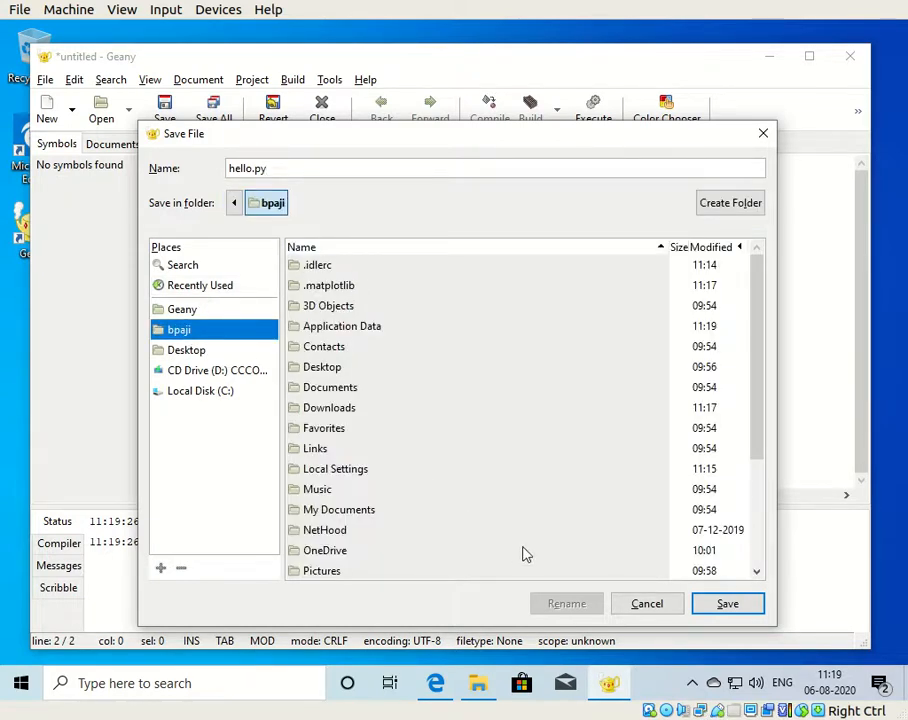
left_click(728, 604)
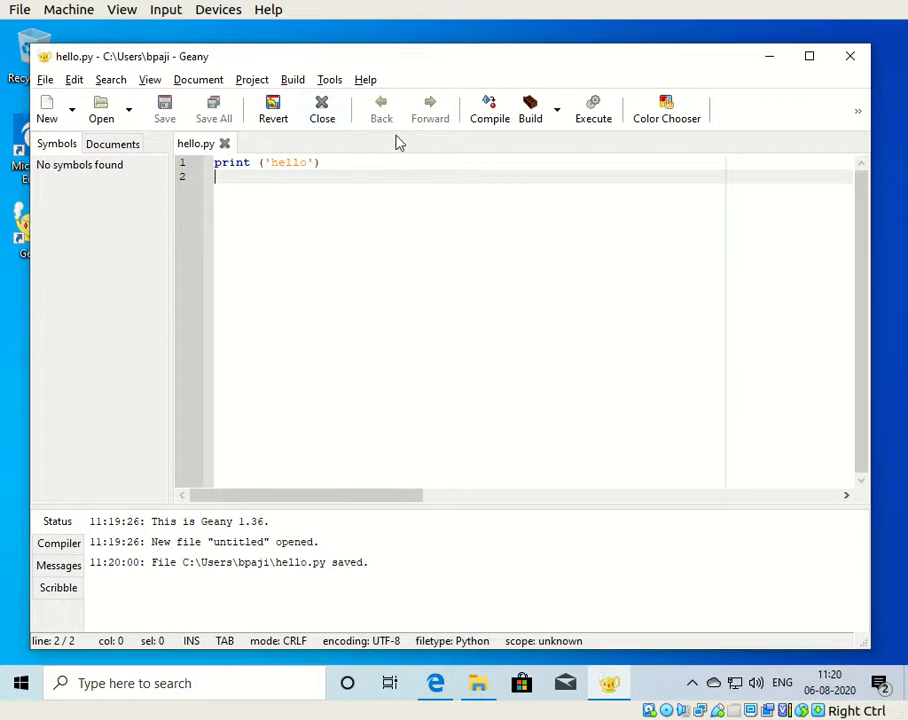
Step: Execute hello.py from Geany, view its console output and close the console window
left_click(292, 82)
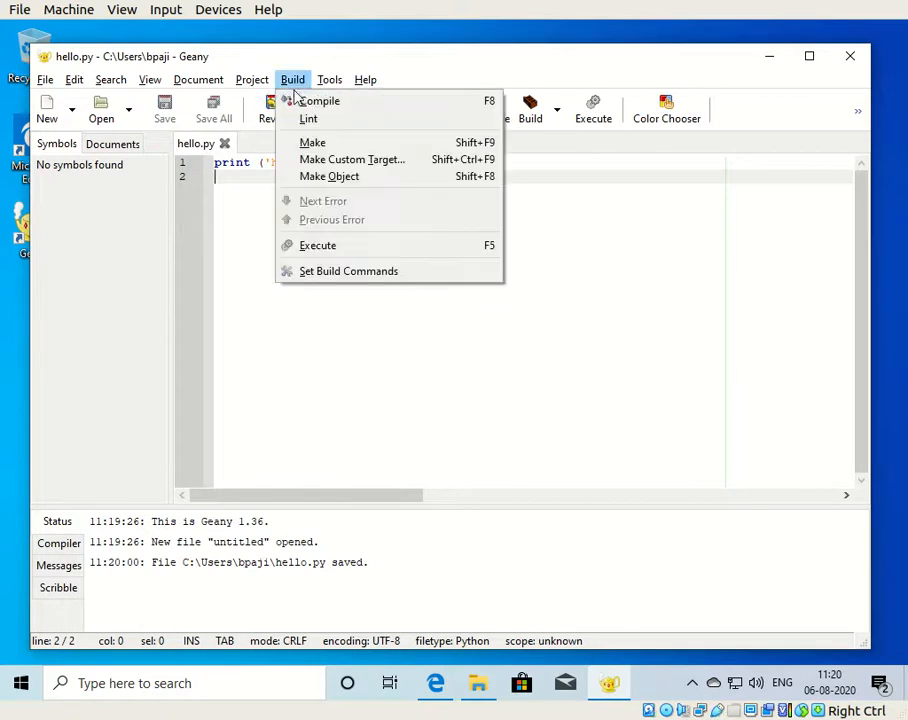
left_click(355, 252)
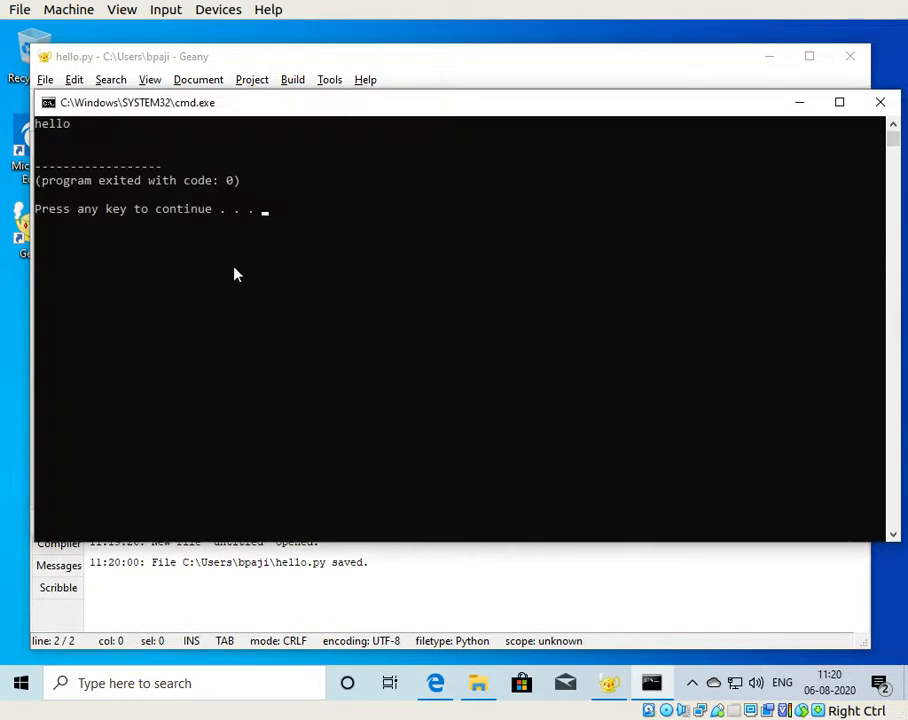
left_click(377, 334)
key("Escape")
left_click(459, 298)
key("Escape")
left_click(886, 104)
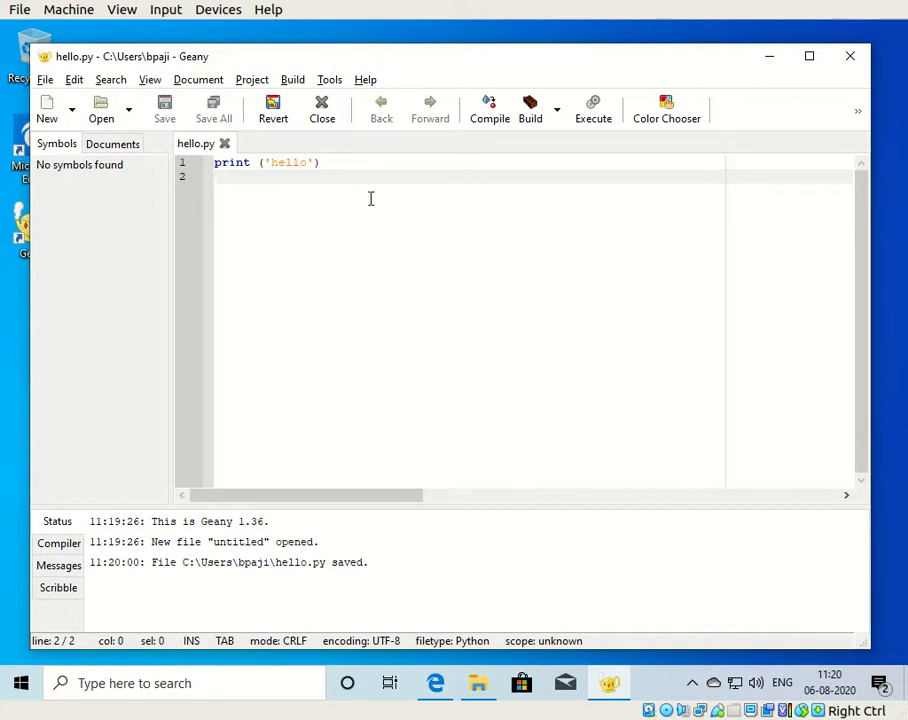
left_click(250, 565)
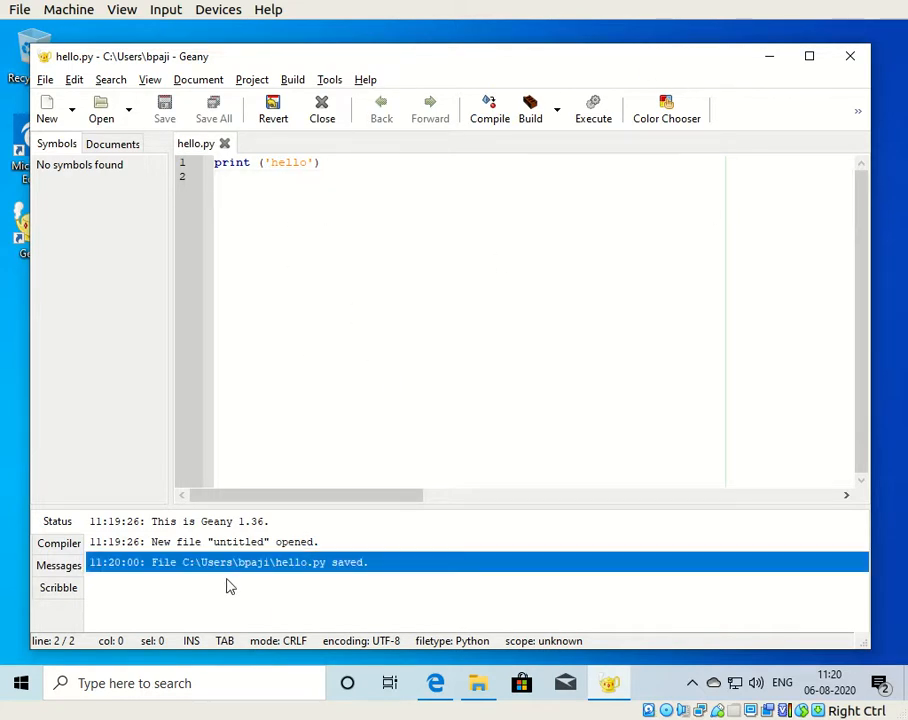
left_click(472, 321)
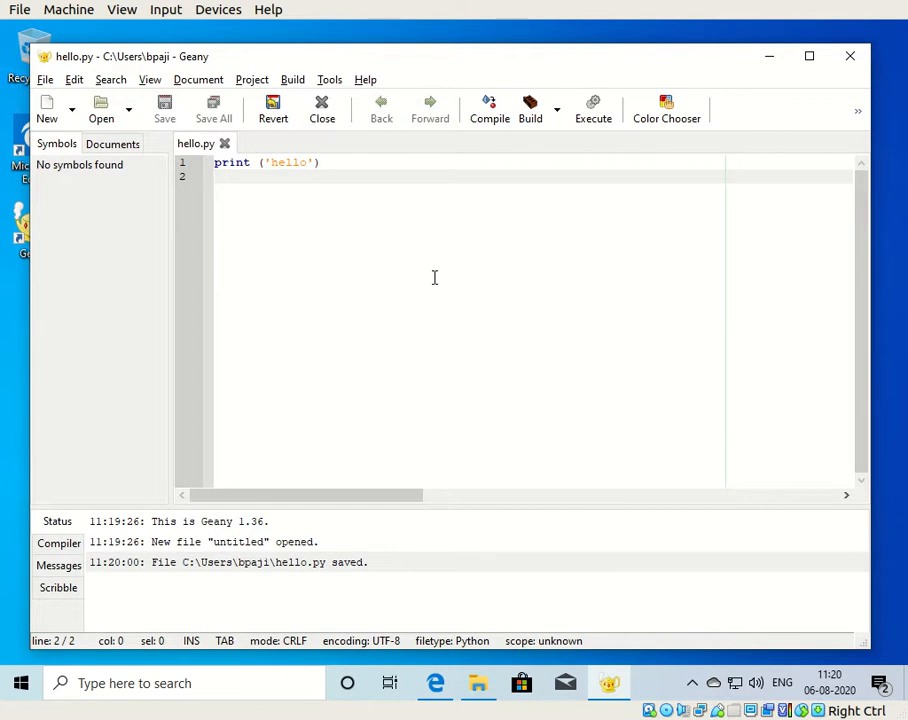